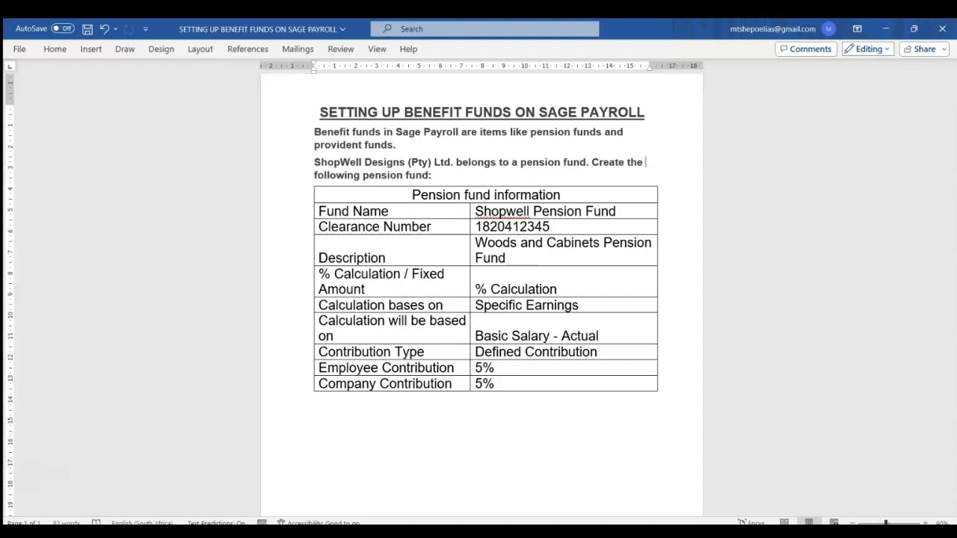
Step: Switch to the browser and look over the open ITplusAccounting blog pages
key("alt+Tab")
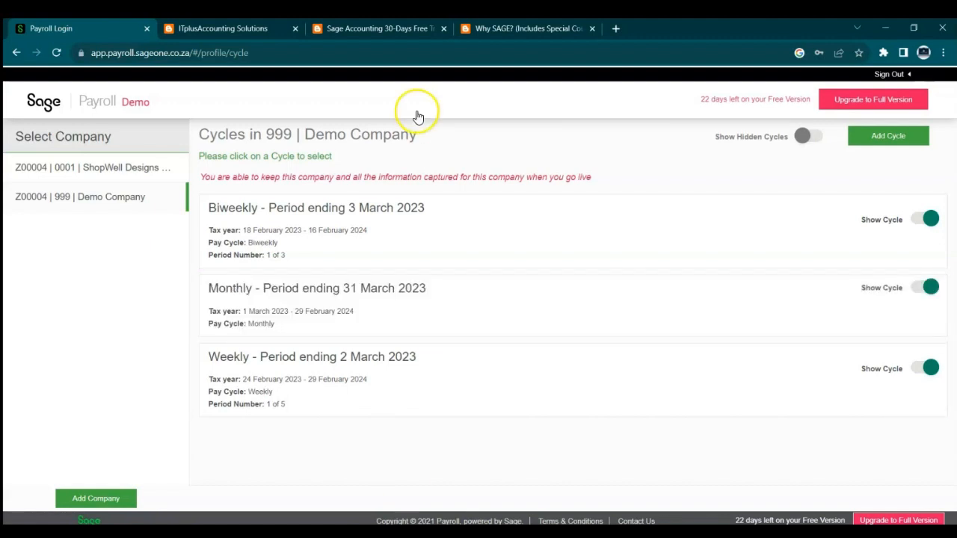
left_click(377, 29)
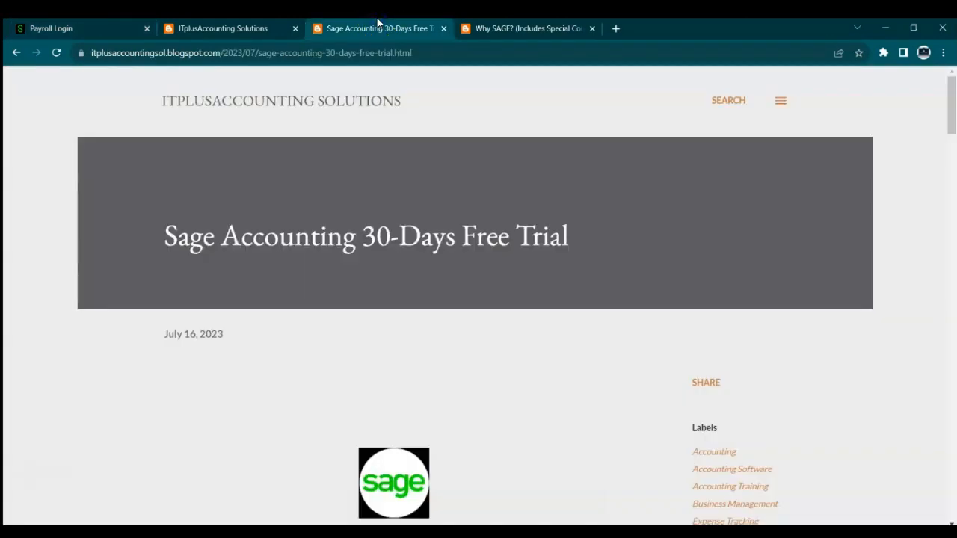
left_click(551, 27)
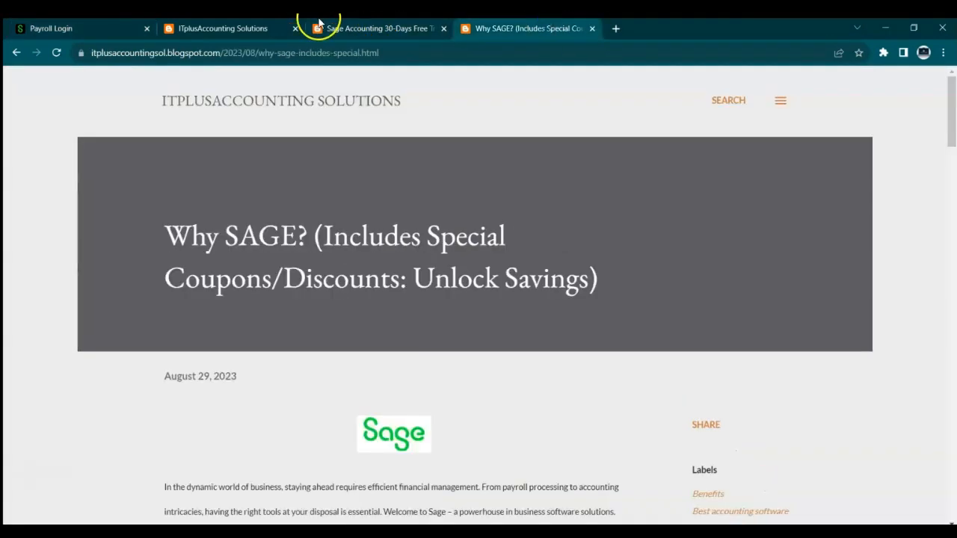
left_click(275, 24)
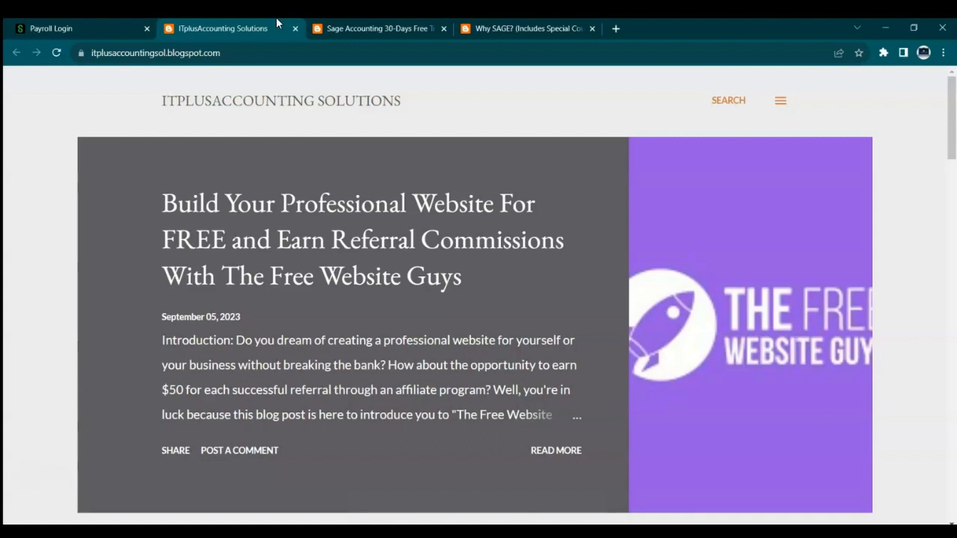
Step: Review the "Sage Accounting 30-Days Free Trial" post, including its sign-up steps 1 and 2
left_click(356, 24)
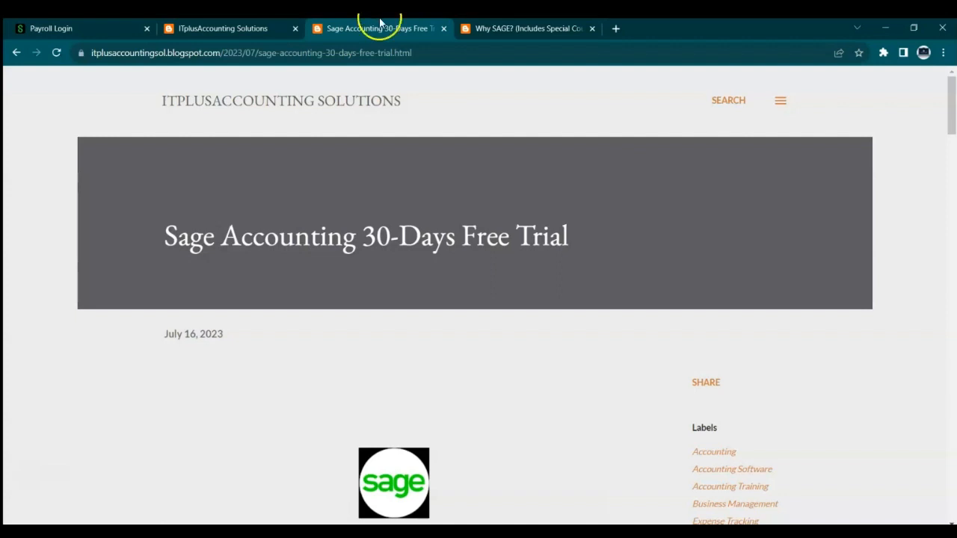
left_click_drag(953, 96, 952, 138)
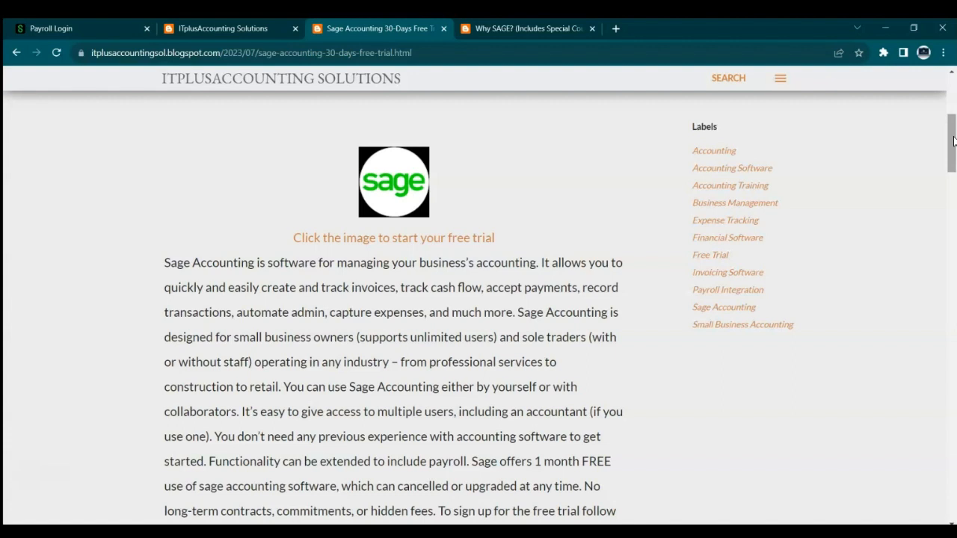
left_click_drag(954, 140, 954, 172)
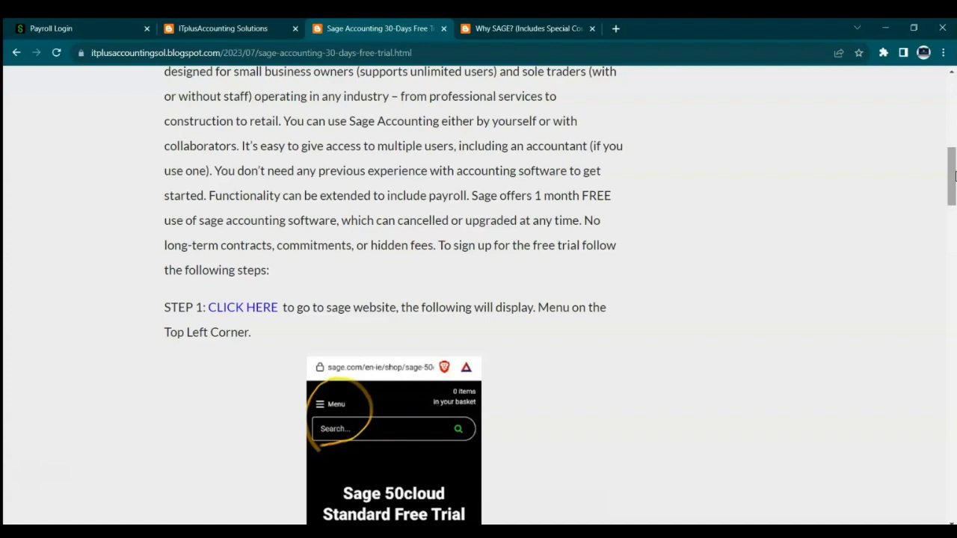
left_click_drag(954, 175, 954, 226)
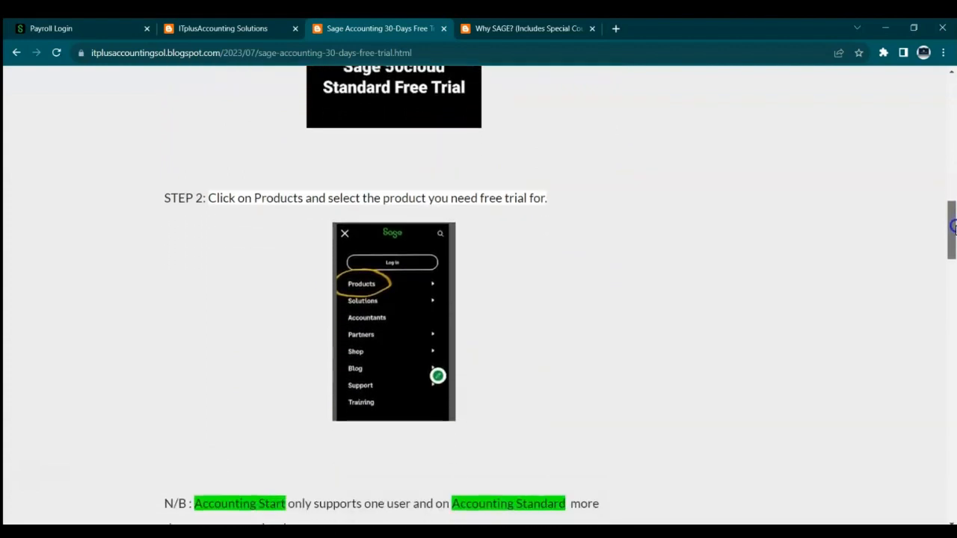
left_click_drag(952, 227, 955, 108)
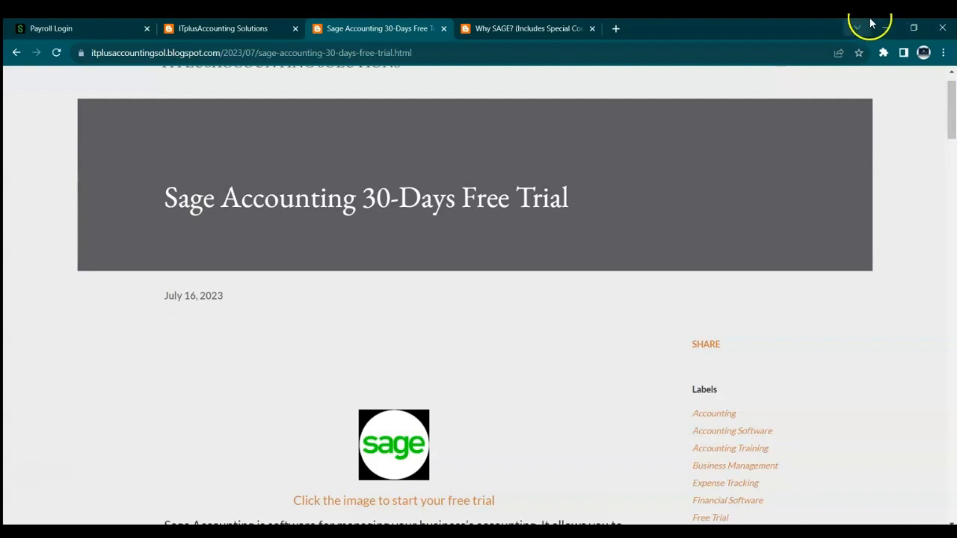
Step: Review the "Why SAGE?" post down to its special coupons and discount links
left_click(564, 27)
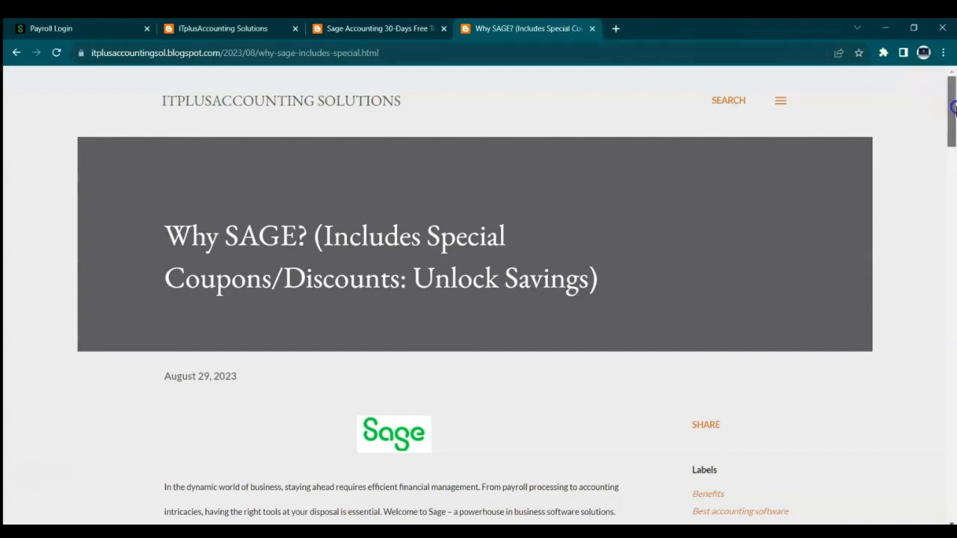
left_click_drag(953, 104, 955, 134)
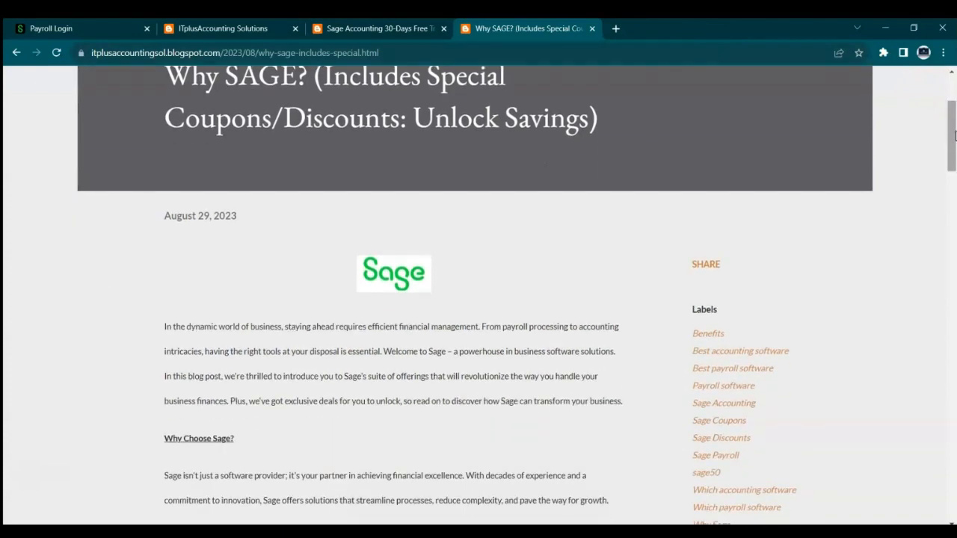
left_click_drag(955, 135, 954, 179)
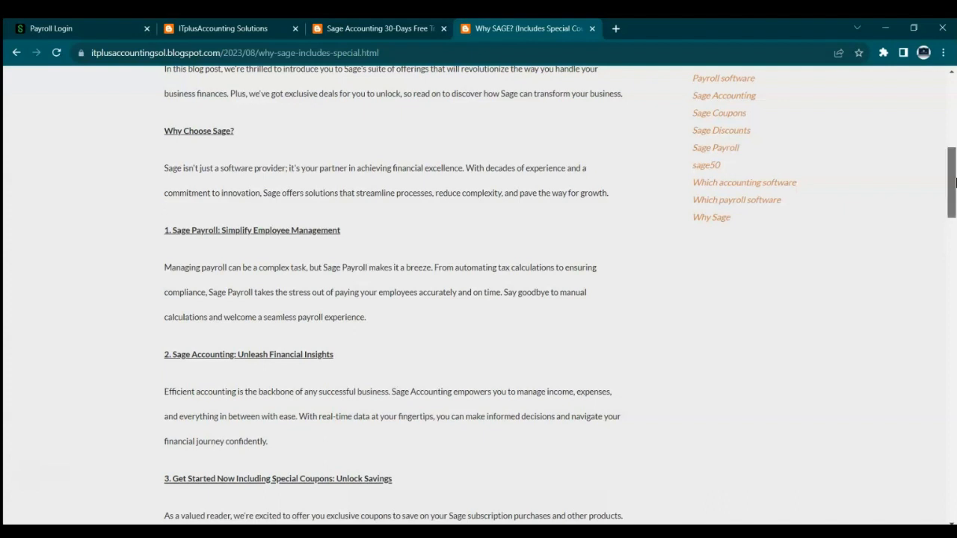
left_click_drag(954, 183, 952, 232)
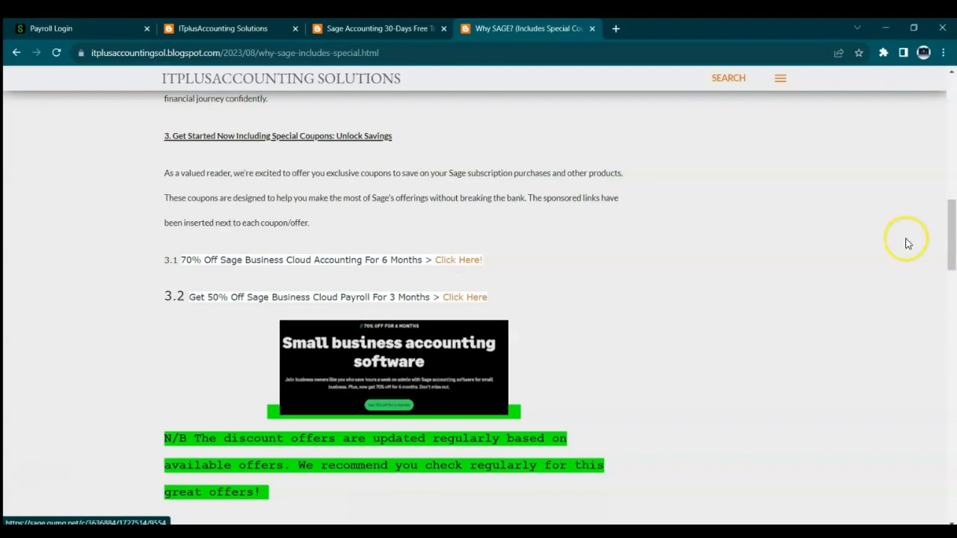
left_click_drag(953, 230, 955, 137)
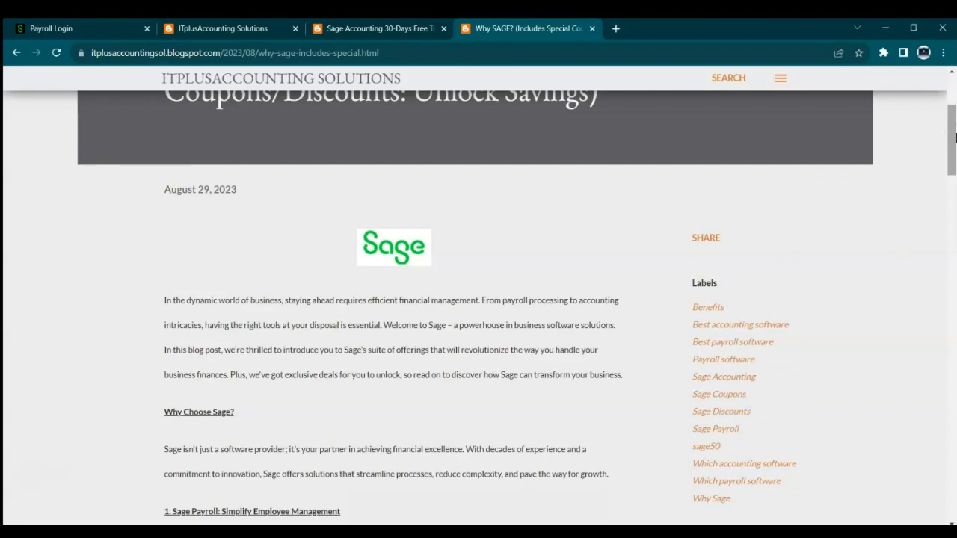
left_click_drag(955, 135, 954, 134)
left_click_drag(953, 113, 954, 96)
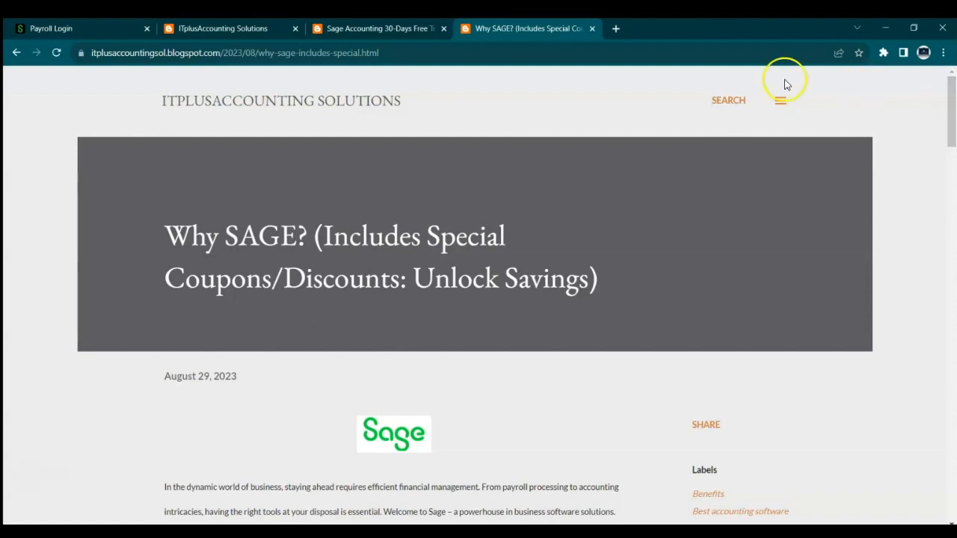
Step: Browse the recent posts on the ITplusAccounting Solutions blog home page and load the older posts
left_click(416, 25)
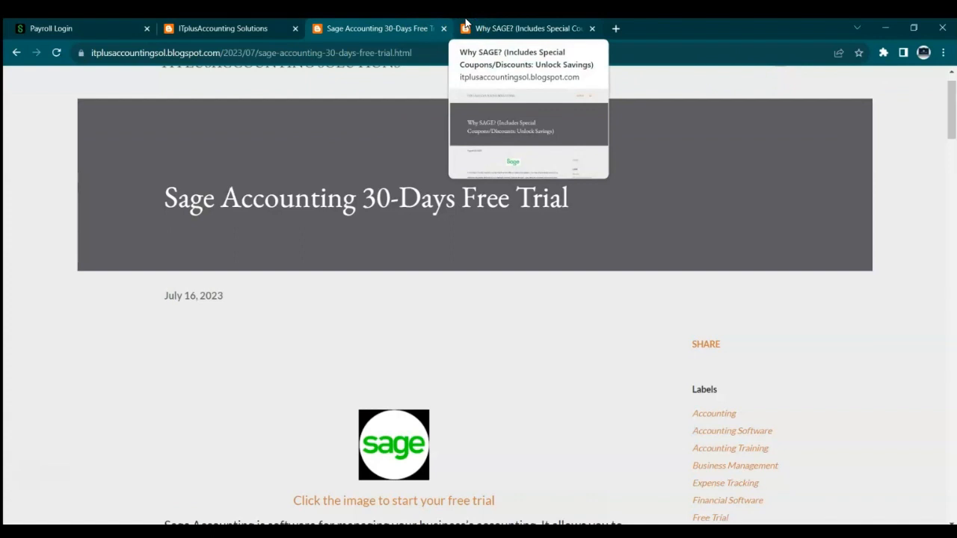
left_click(274, 25)
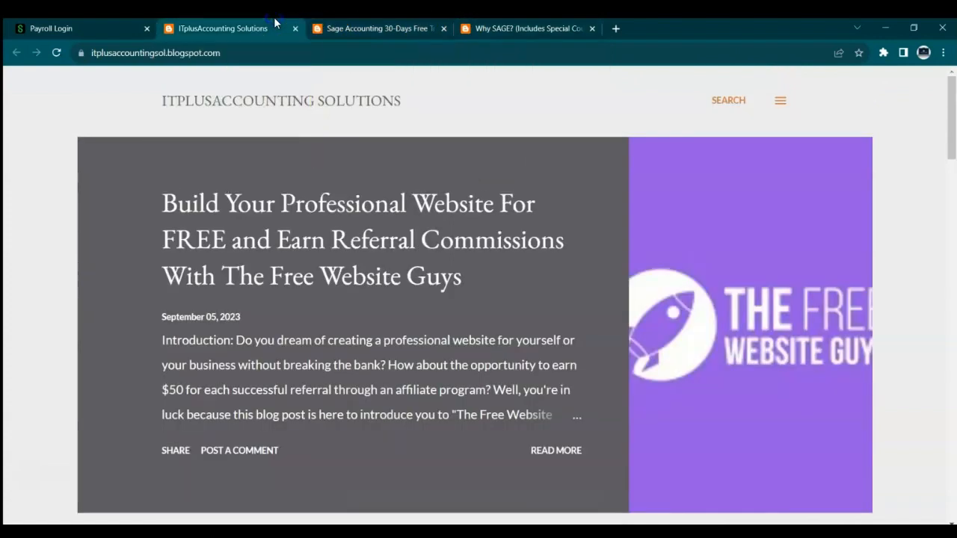
left_click_drag(947, 117, 954, 182)
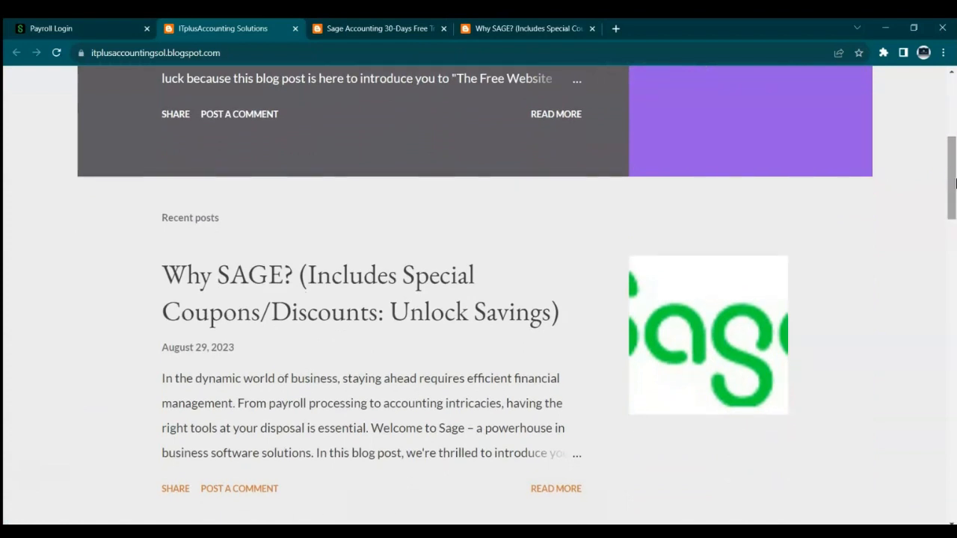
left_click_drag(955, 183, 954, 119)
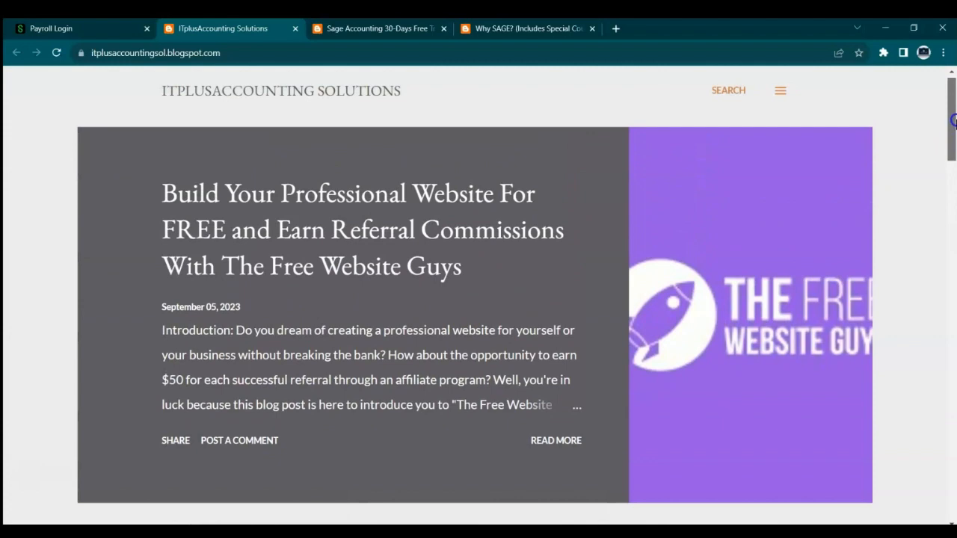
left_click_drag(953, 120, 953, 197)
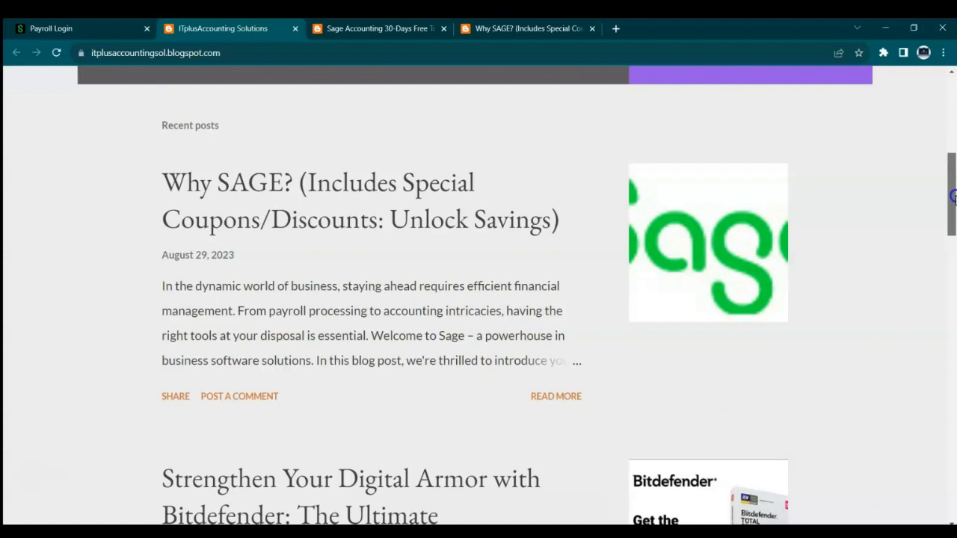
left_click_drag(953, 196, 954, 420)
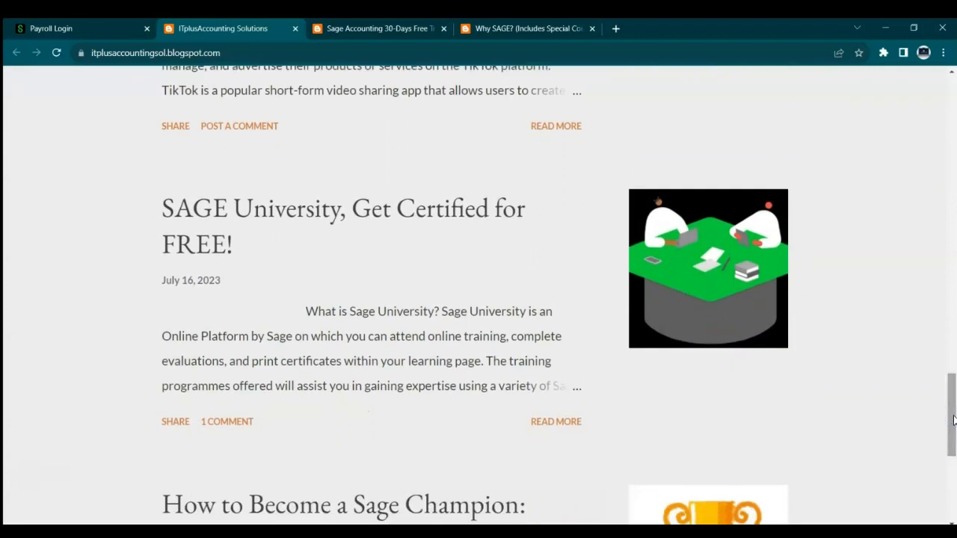
left_click_drag(953, 420, 954, 478)
left_click(566, 452)
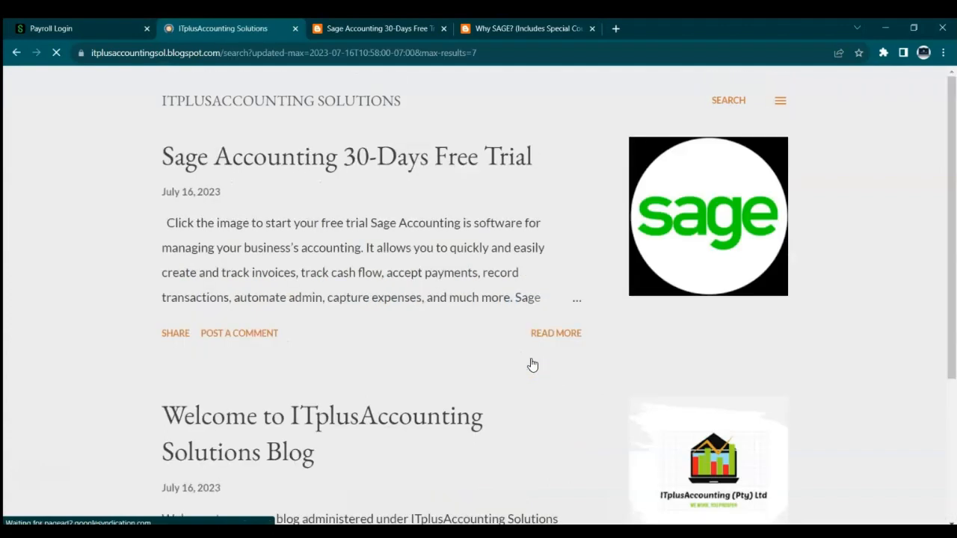
left_click_drag(954, 269, 956, 226)
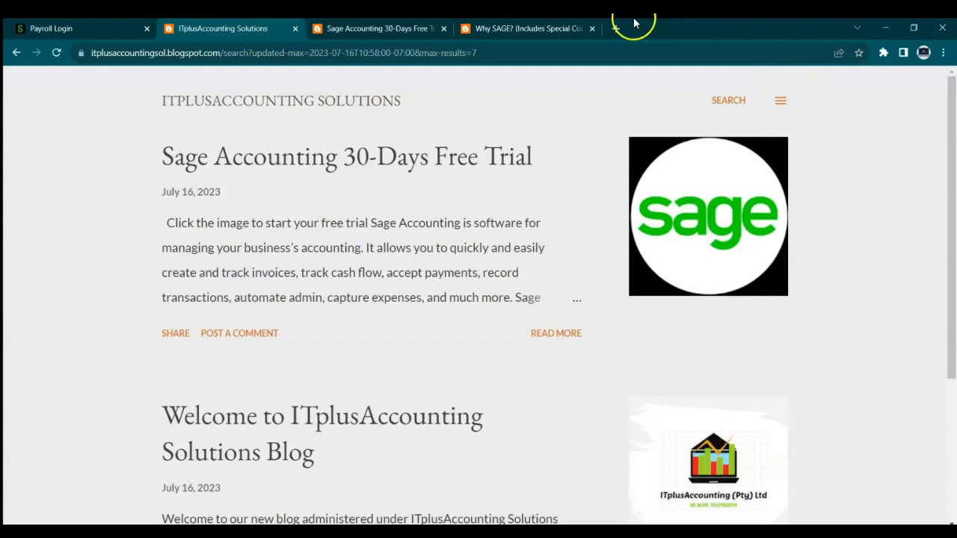
Step: Open the Salaries cycle of ShopWell Designs in Sage Payroll and postpone the data protection setup
left_click(87, 23)
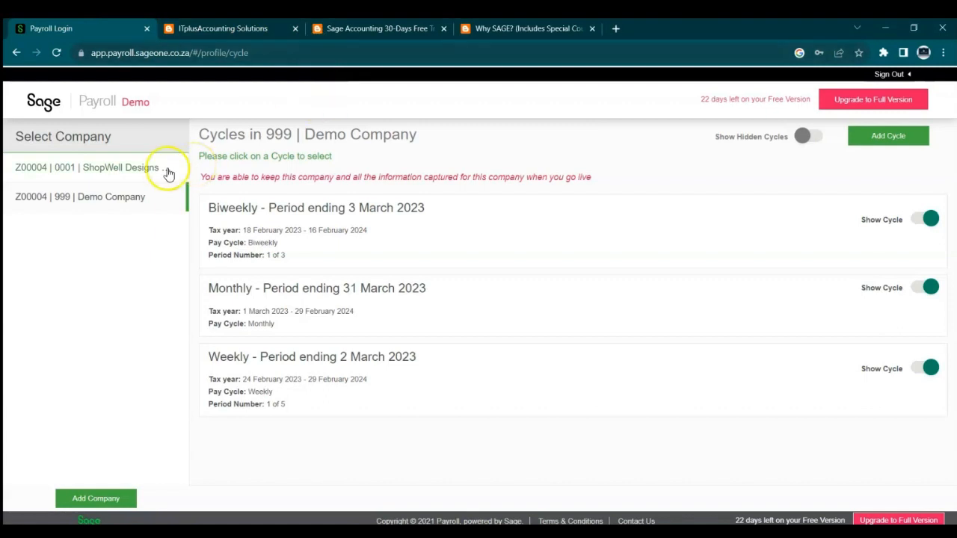
left_click(112, 172)
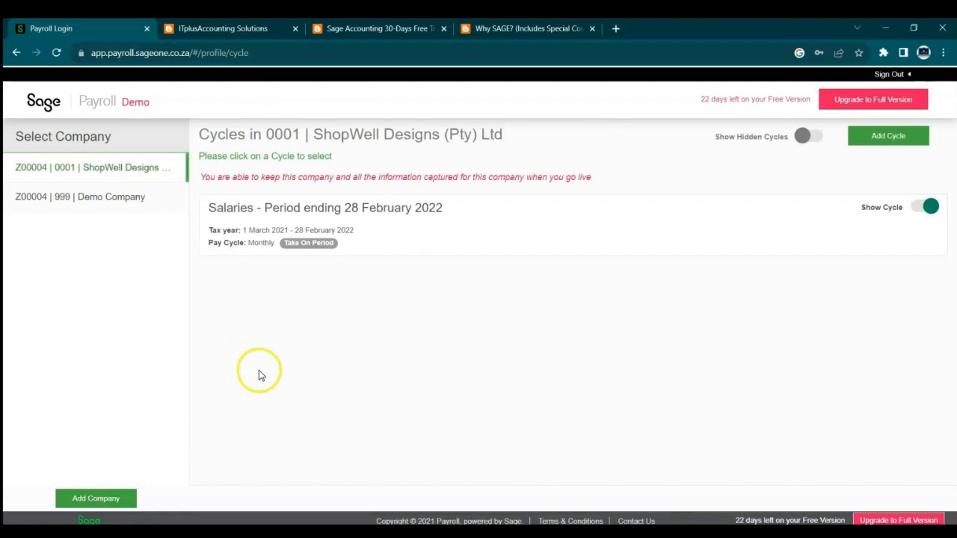
left_click(376, 532)
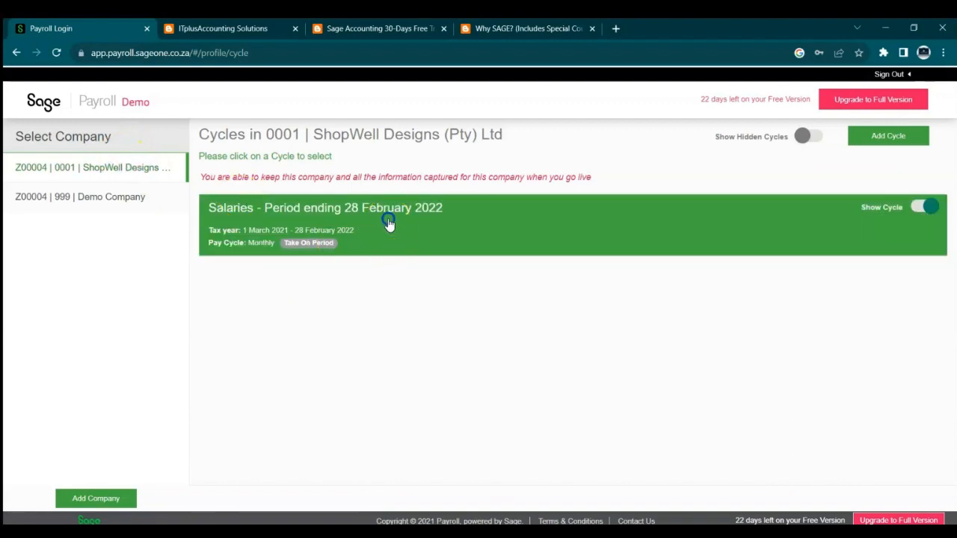
left_click(388, 222)
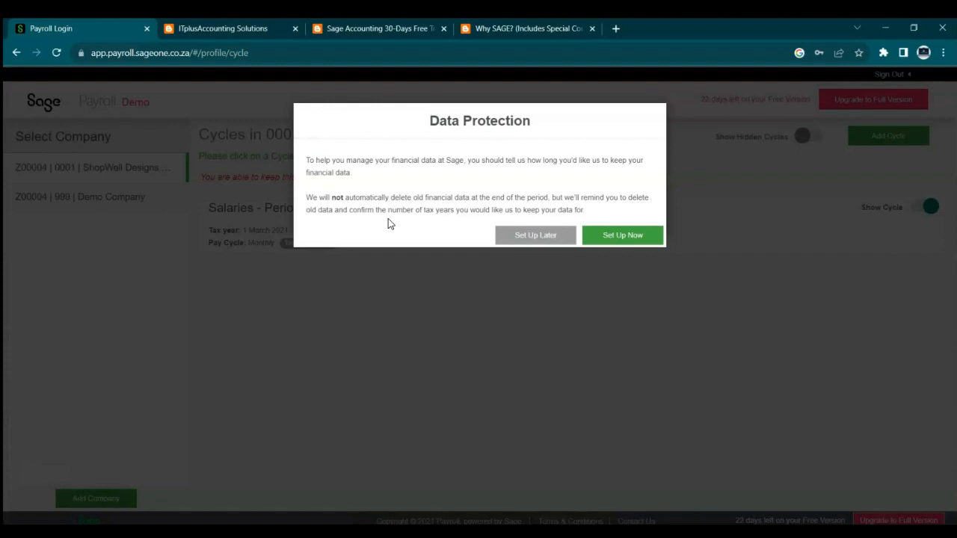
left_click(566, 234)
left_click(568, 236)
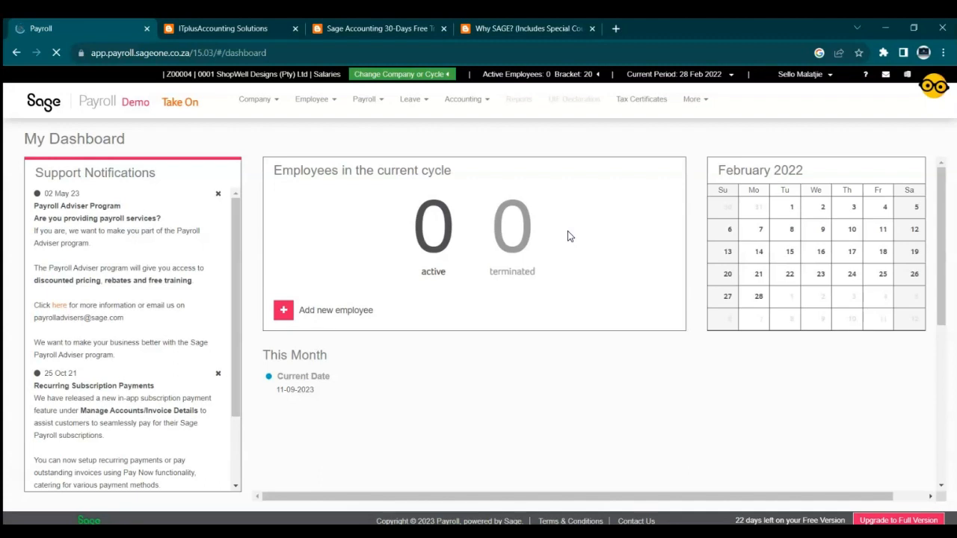
Step: Open the benefit fund setup for the ShopWell Designs company
left_click(273, 104)
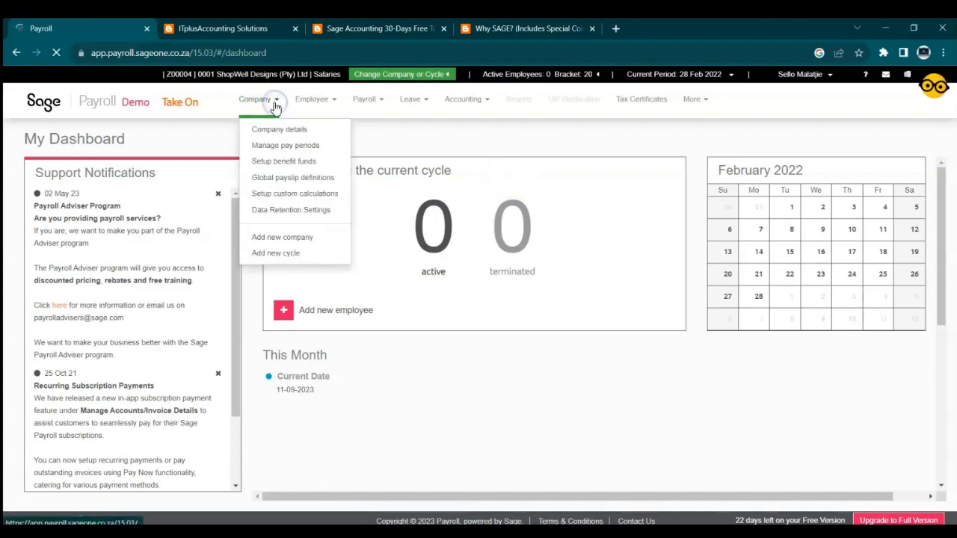
left_click(286, 166)
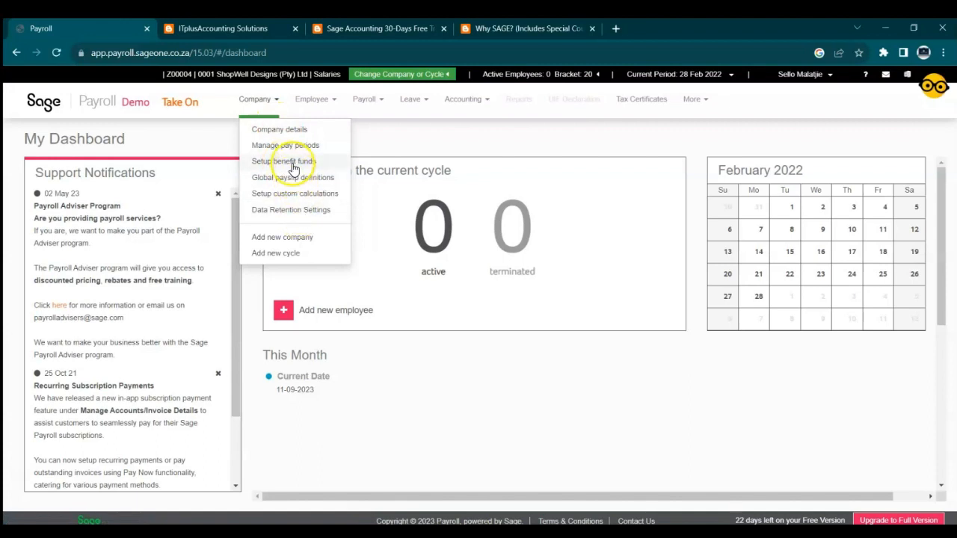
left_click(292, 163)
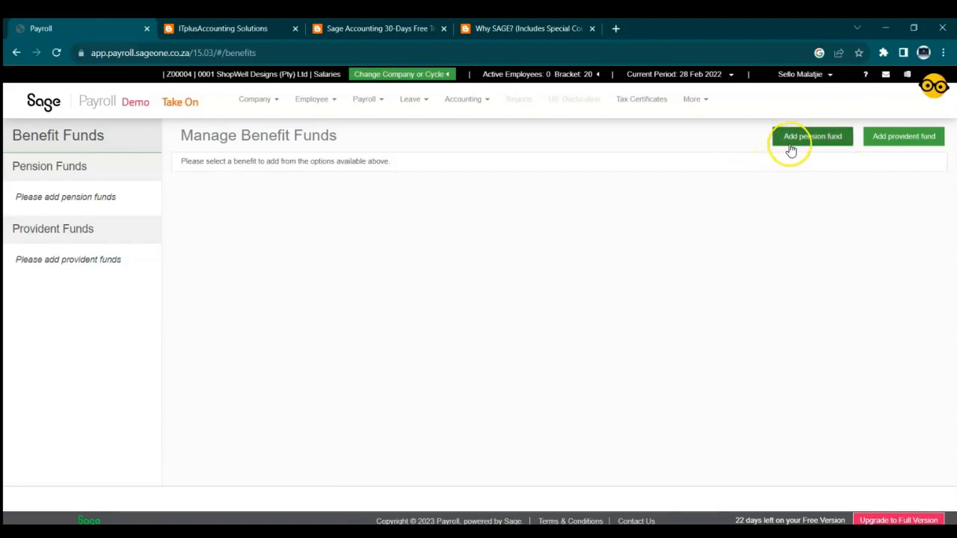
Step: Check the pension fund details in the Word document, and start adding a new pension fund in Sage Payroll
key("alt+Tab")
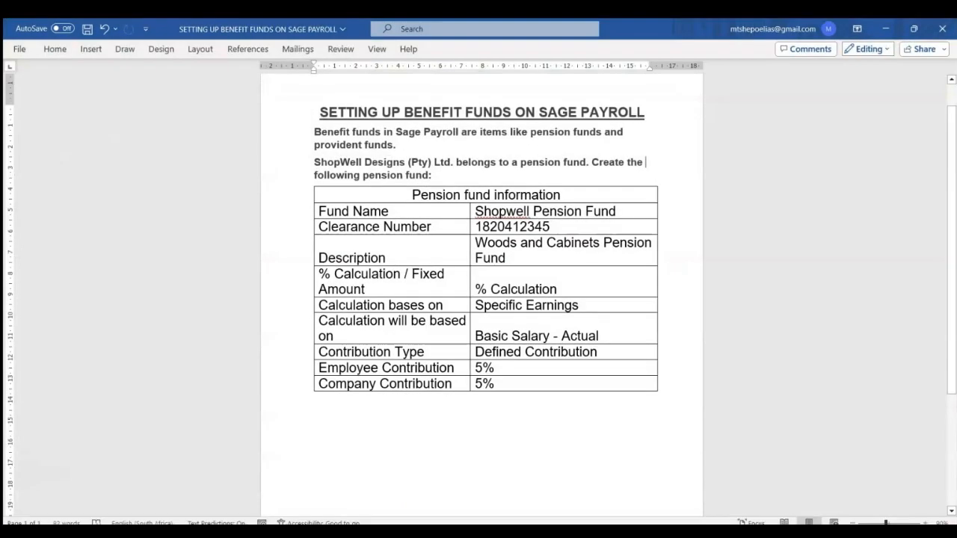
key("alt+Tab")
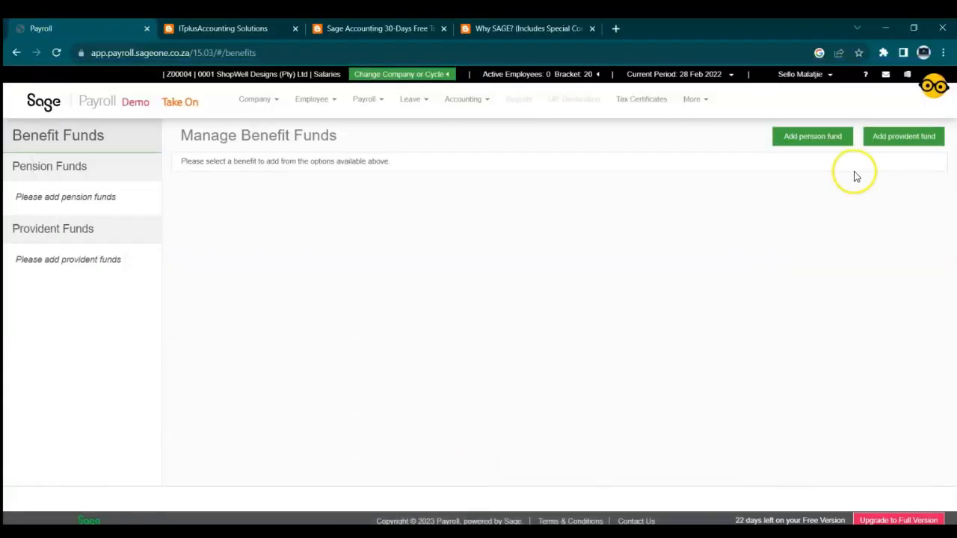
left_click(832, 138)
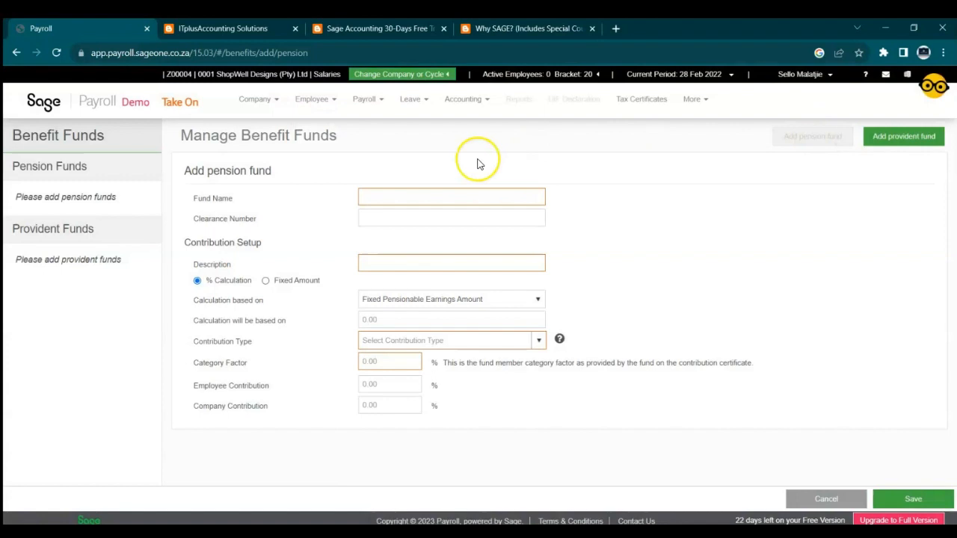
Step: Enter TRTR Pension as the fund name
left_click(426, 195)
type("P")
key("BackSpace")
type("TRTR Pension")
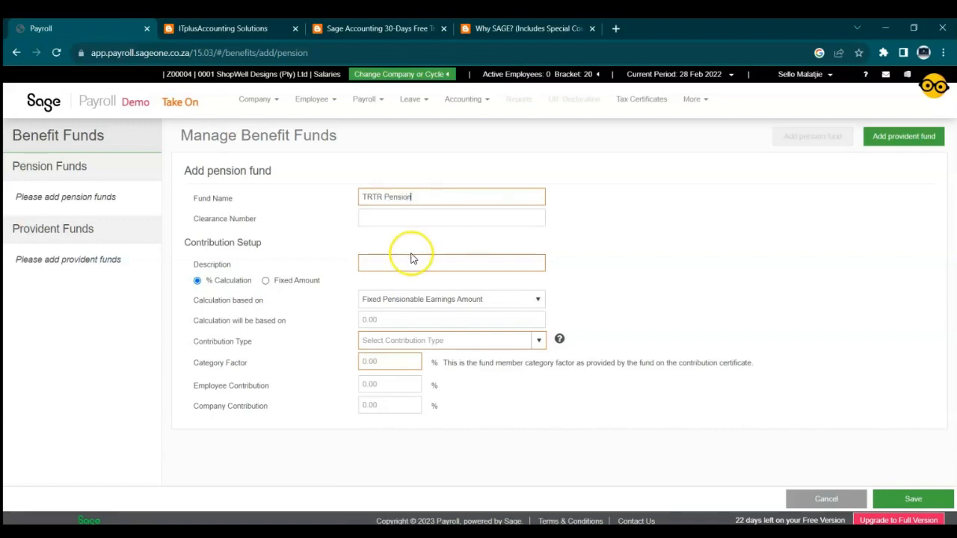
Step: Copy the fund name Shopwell Pension Fund from the Word document and use it as the fund name in Sage Payroll
left_click(402, 531)
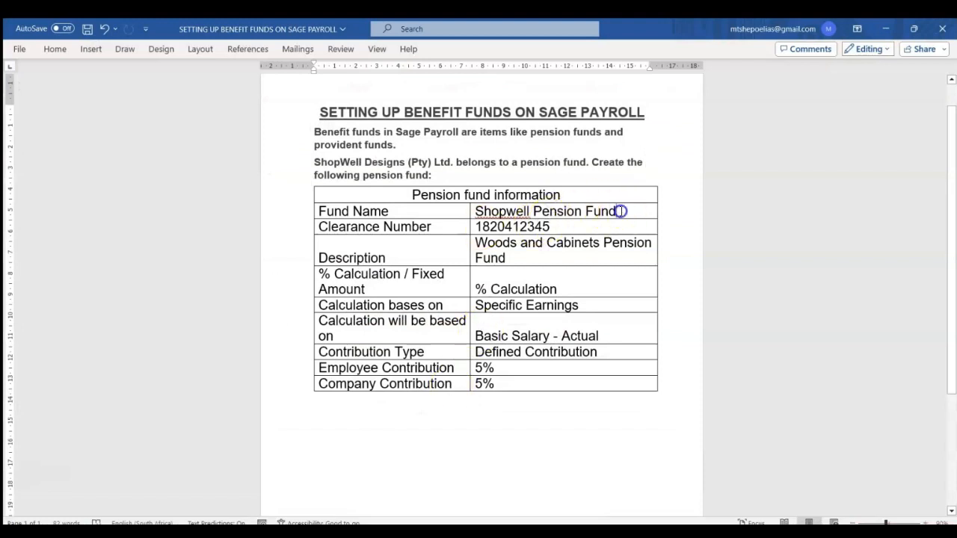
left_click_drag(620, 211, 499, 213)
key("ctrl+c")
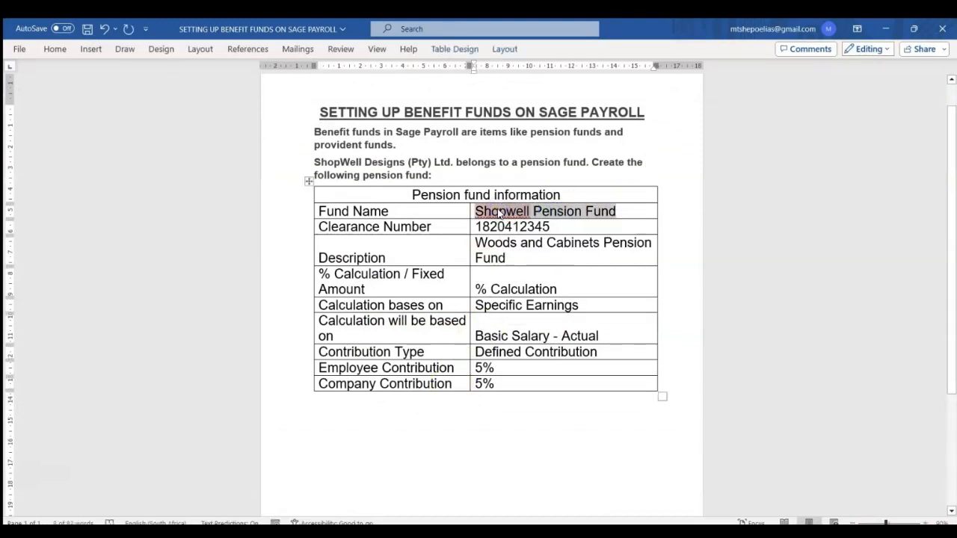
left_click(436, 531)
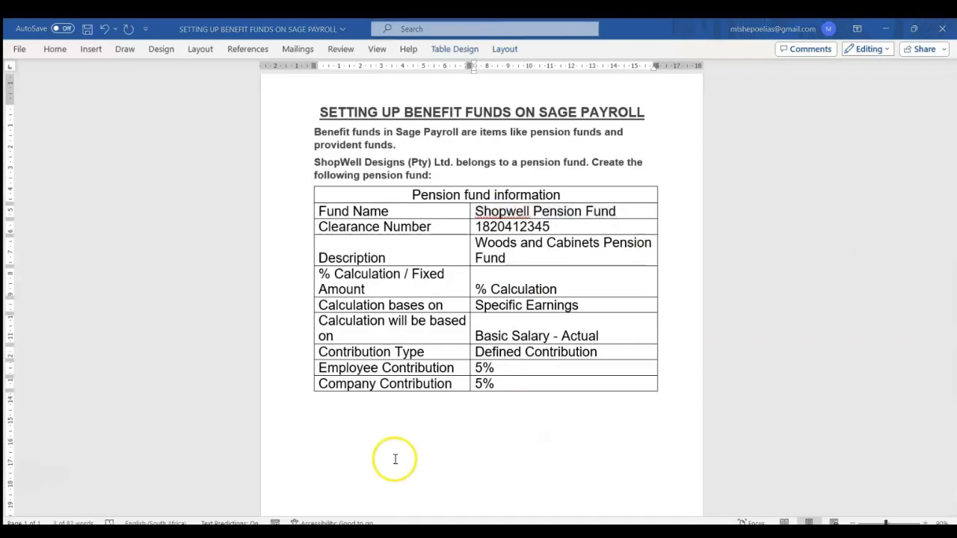
left_click(394, 459)
left_click_drag(427, 193, 361, 197)
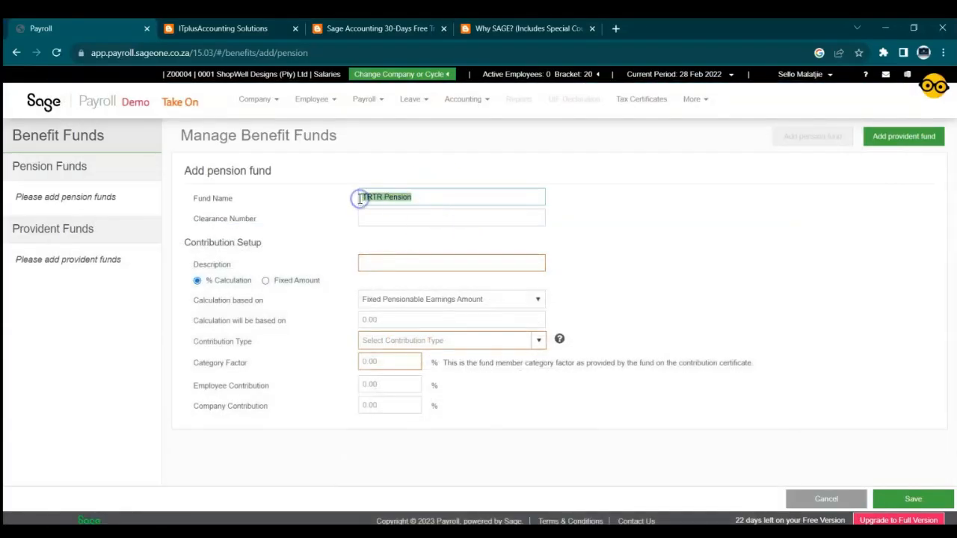
key("ctrl+v")
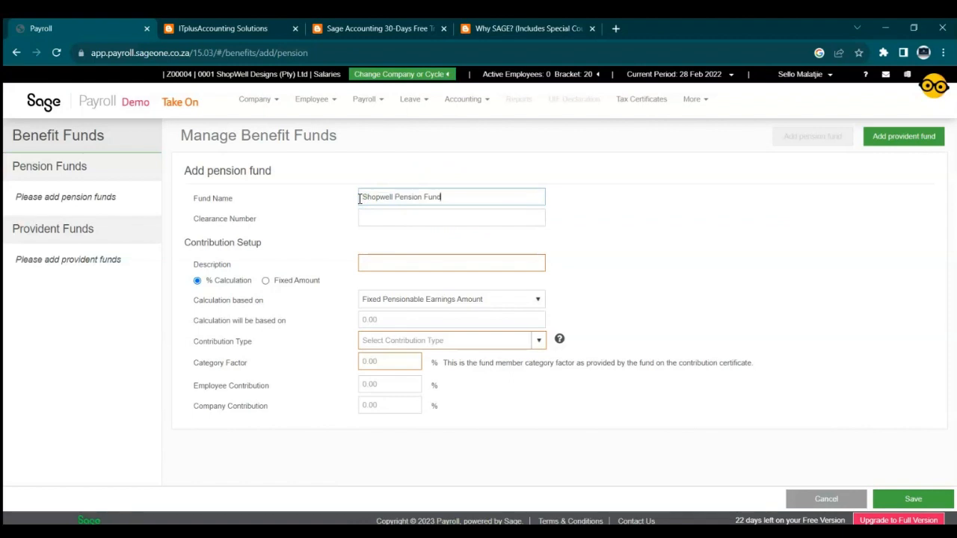
Step: Copy the fund's clearance number from the Word document into the new pension fund in Sage Payroll
left_click(372, 224)
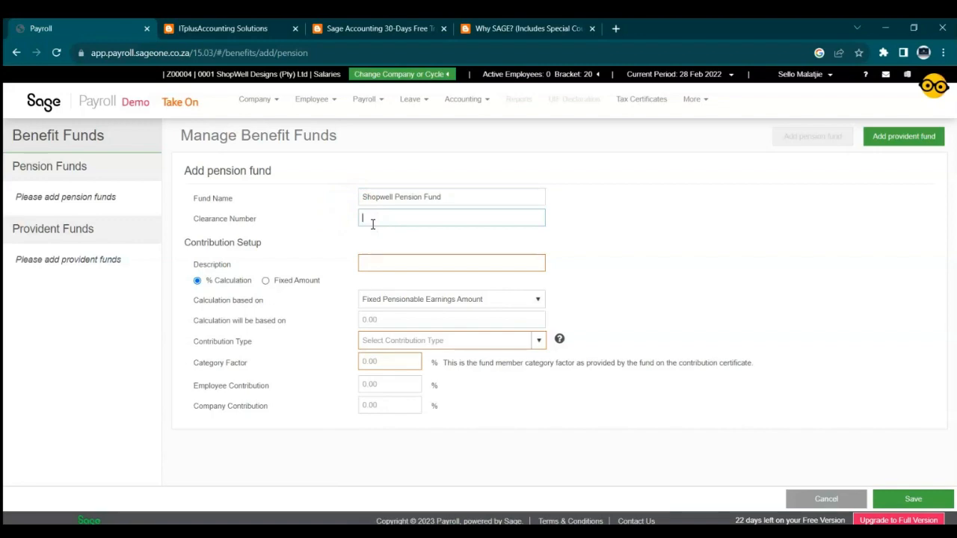
left_click(395, 532)
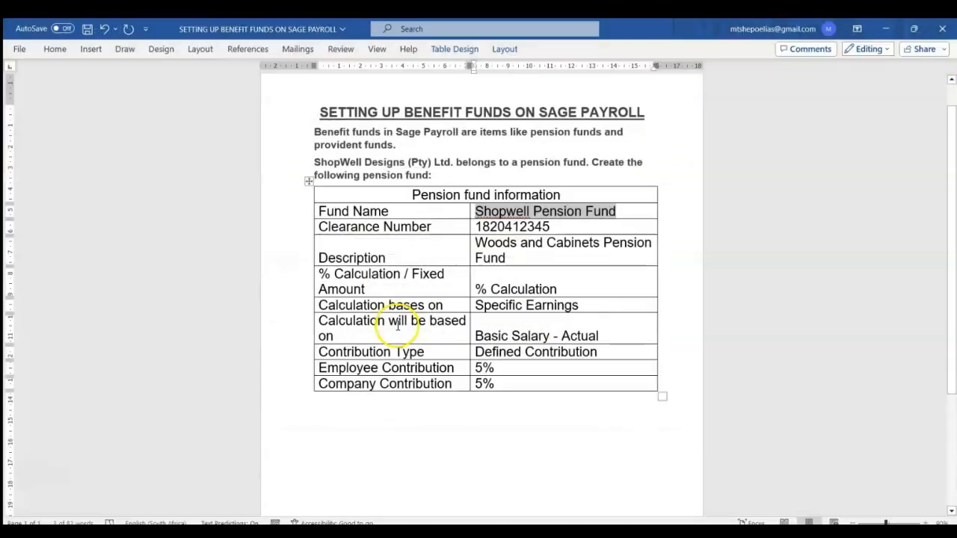
left_click_drag(551, 227, 475, 227)
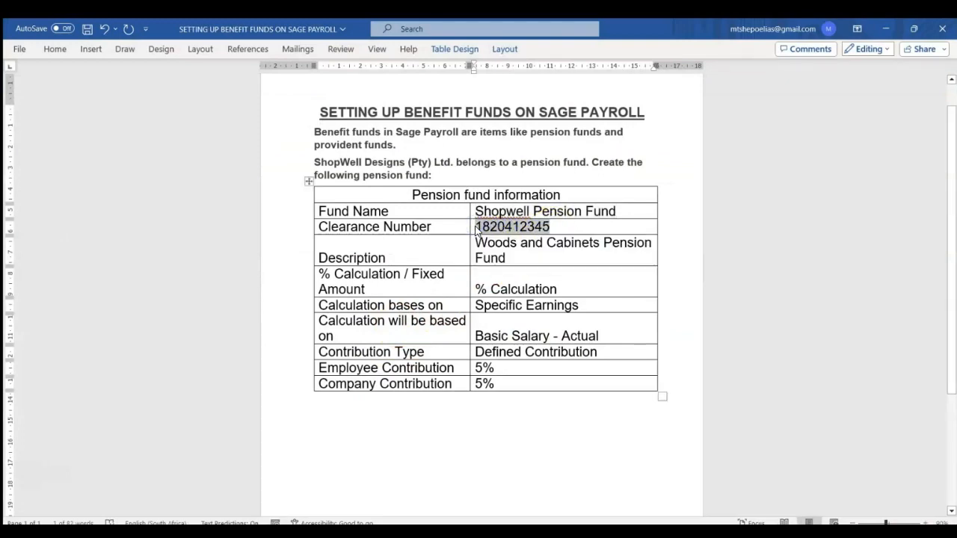
left_click(416, 531)
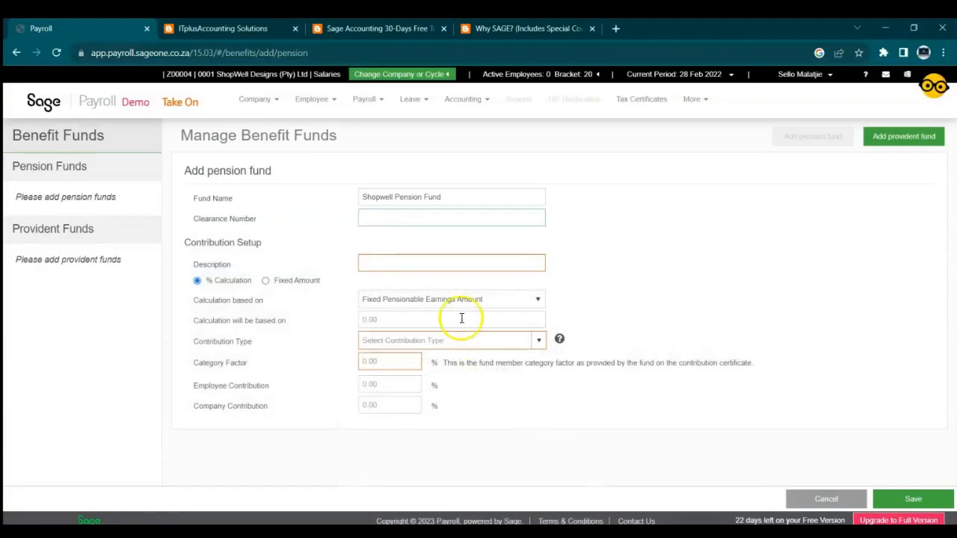
key("ctrl+v")
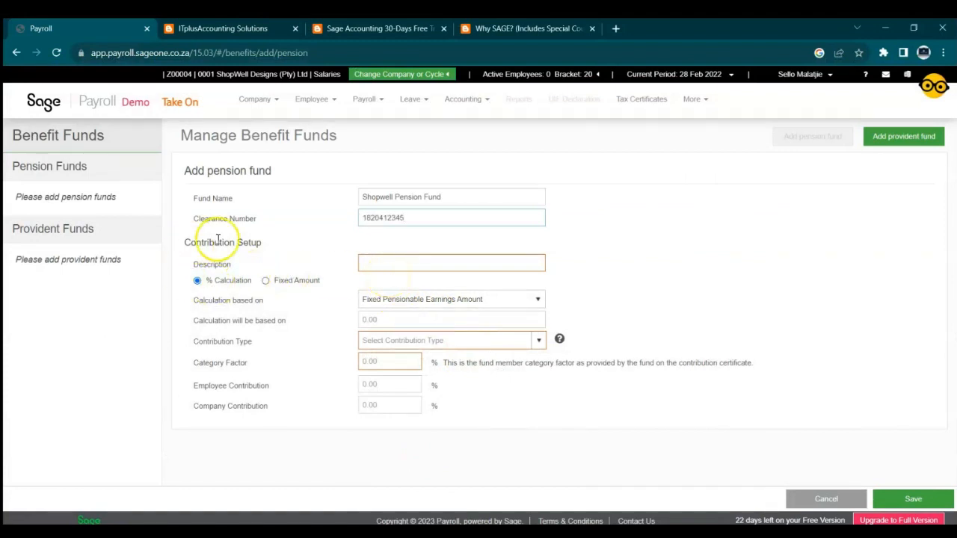
Step: Copy the description Woods and Cabinets Pension Fund from the Word document into the contribution setup in Sage Payroll
left_click(266, 263)
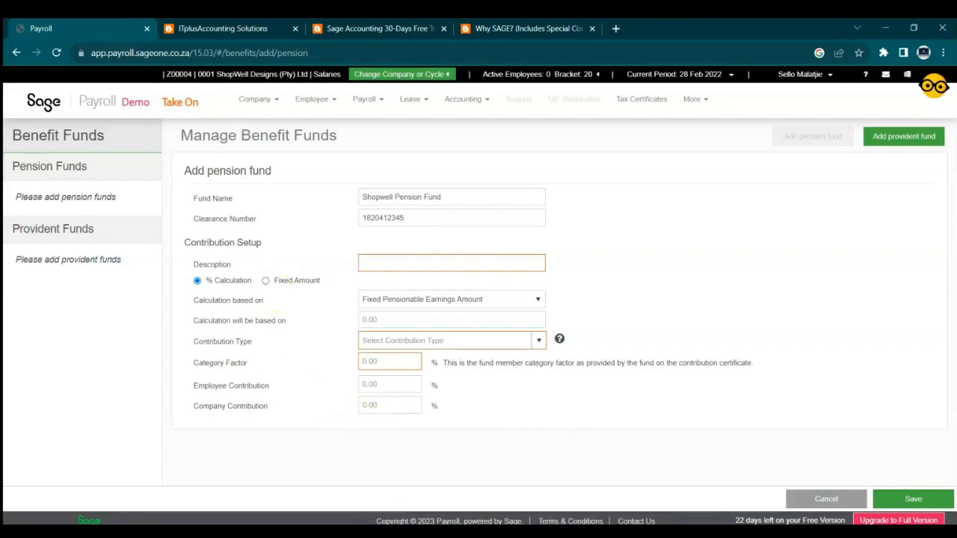
key("alt+Tab")
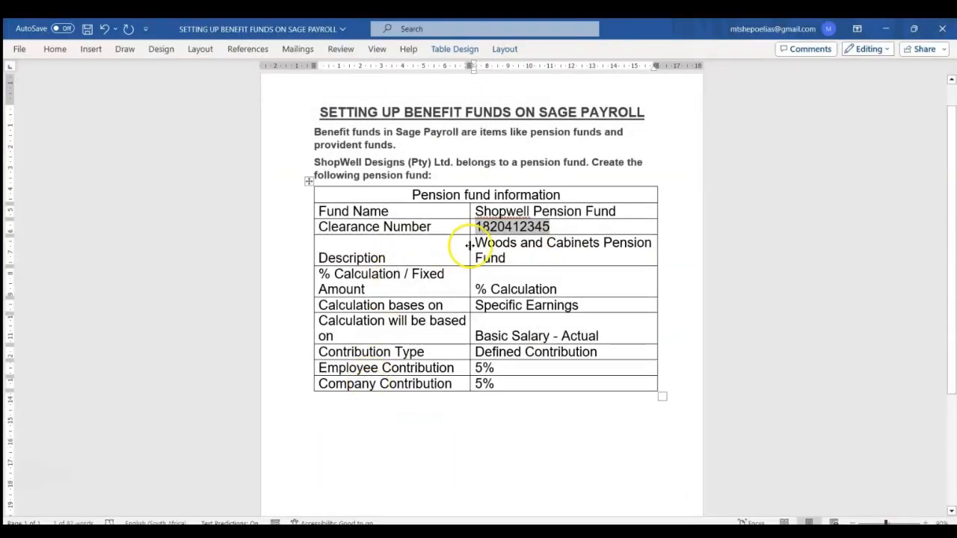
left_click_drag(507, 258, 486, 243)
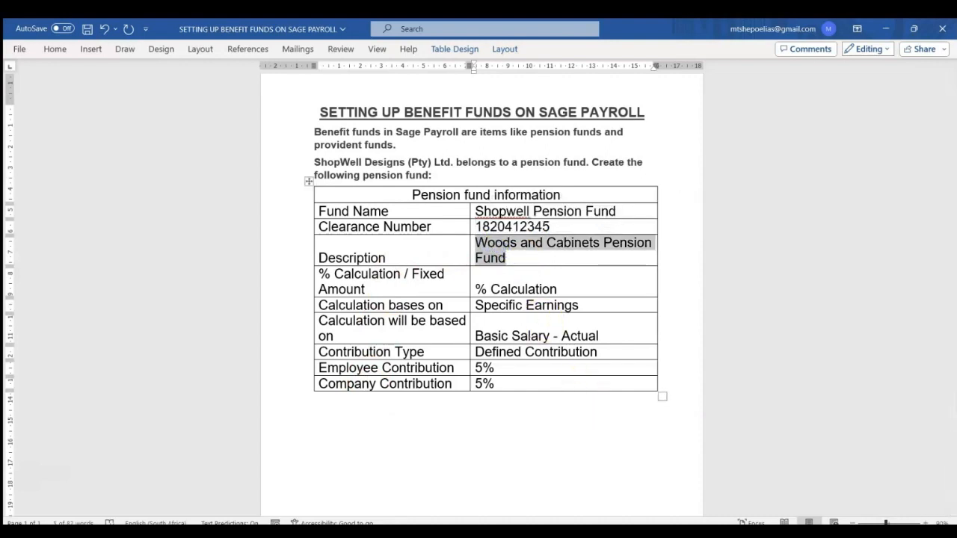
key("alt+Tab")
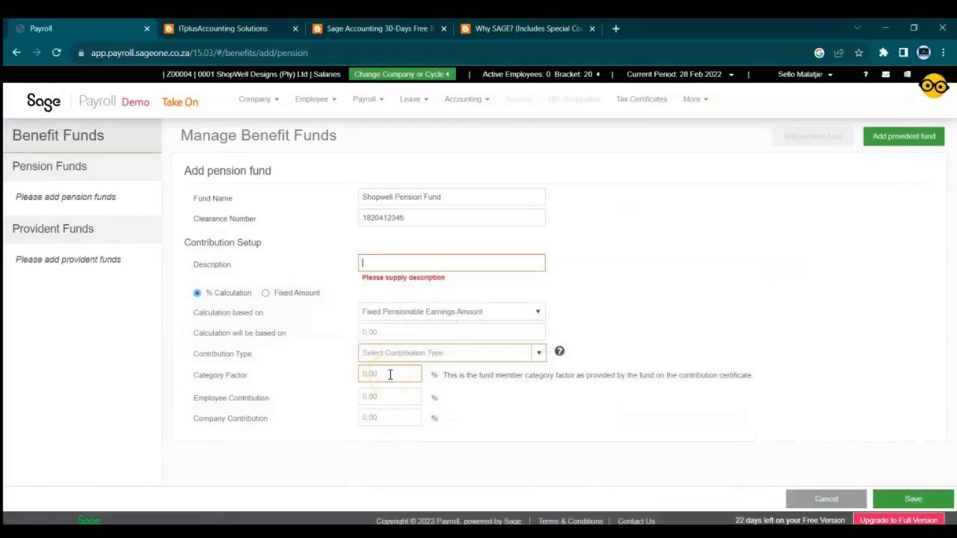
key("ctrl+v")
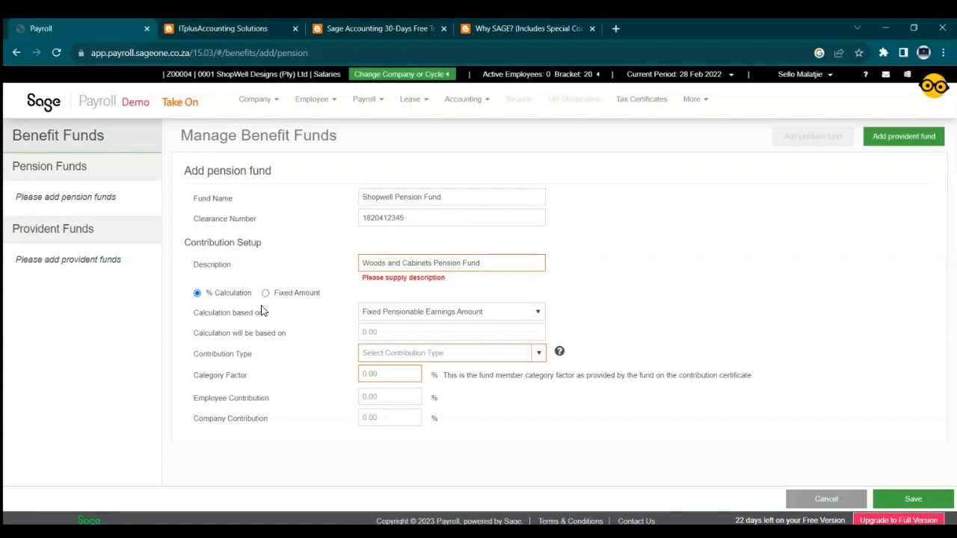
Step: Check the calculation method in the Word document and choose % Calculation for the fund's contributions
left_click(376, 313)
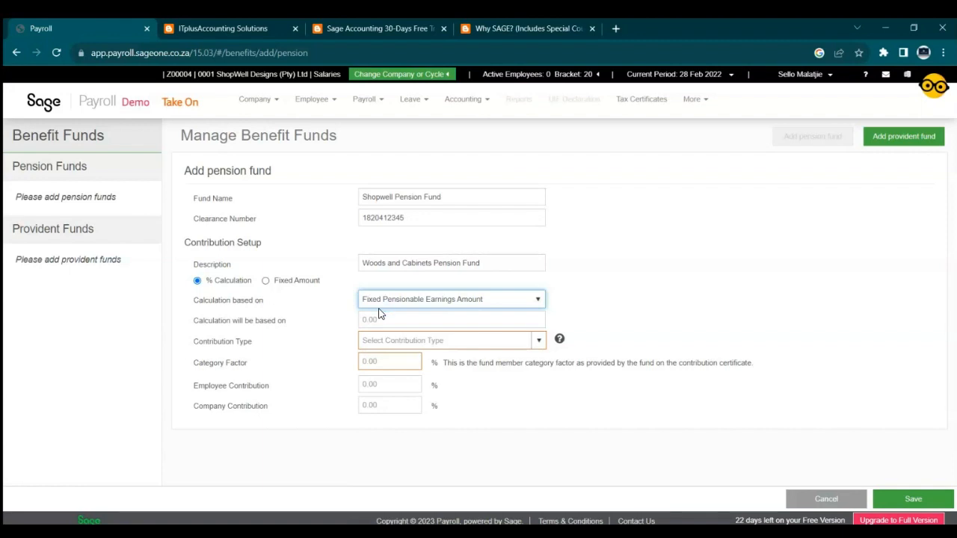
left_click(379, 532)
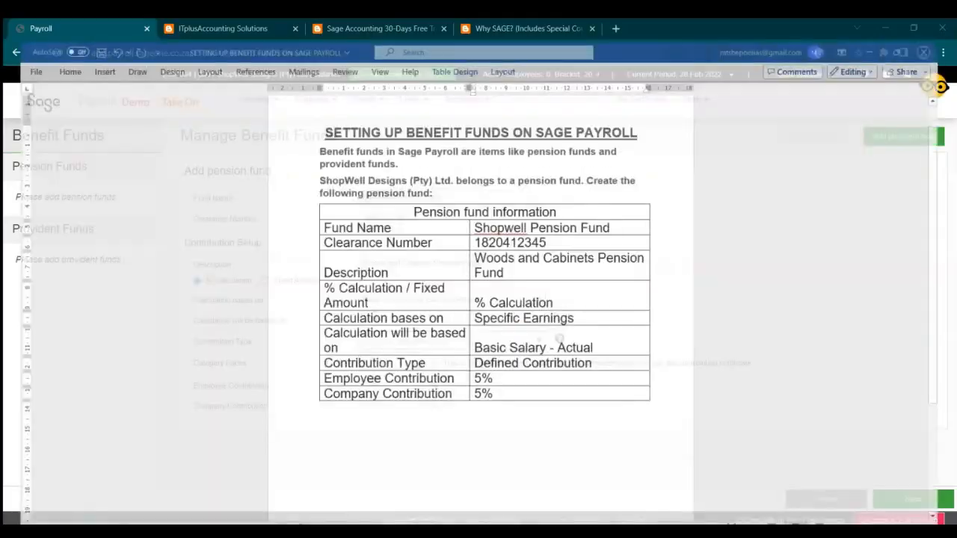
left_click(379, 531)
left_click(379, 532)
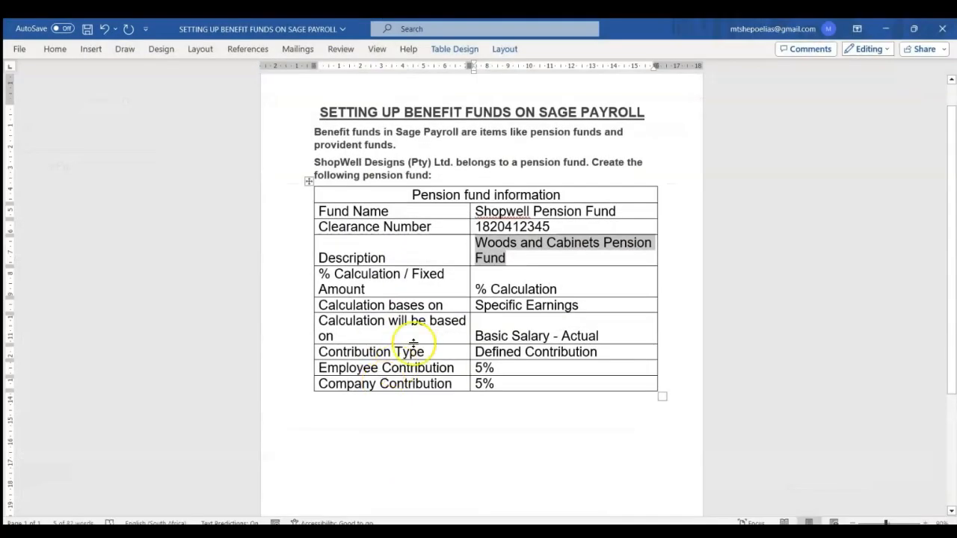
left_click(379, 532)
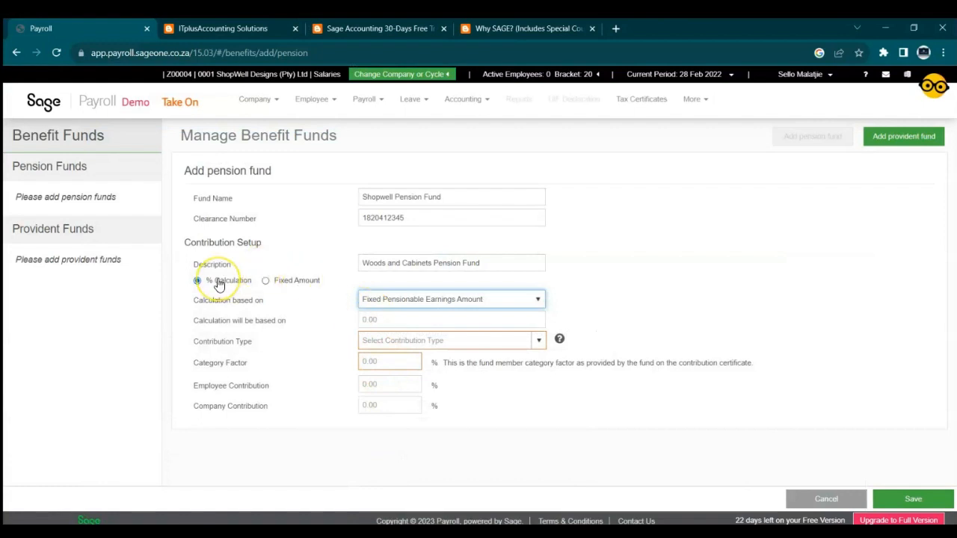
left_click(198, 281)
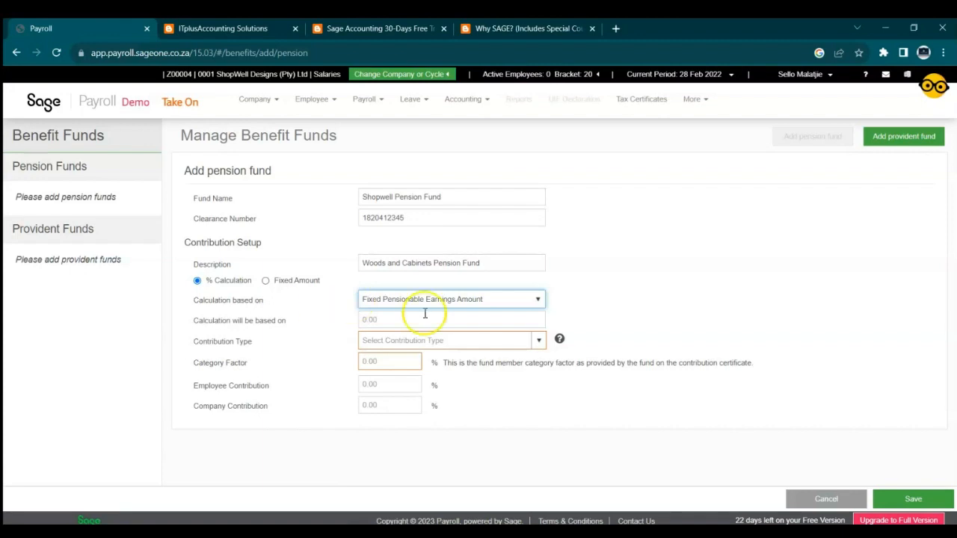
Step: Consult the Word document for the calculation basis and set the contribution calculation to be based on Specific Earnings
left_click(404, 323)
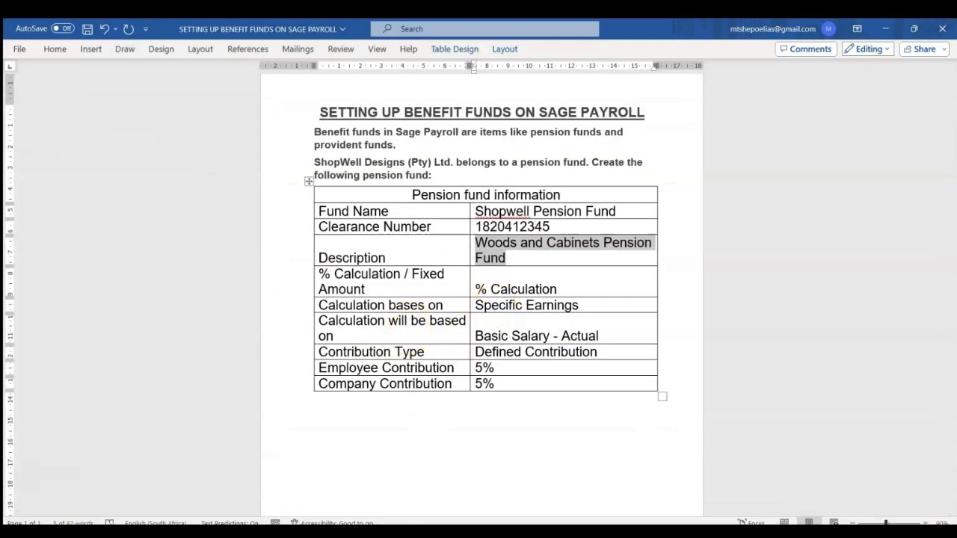
key("alt+Tab")
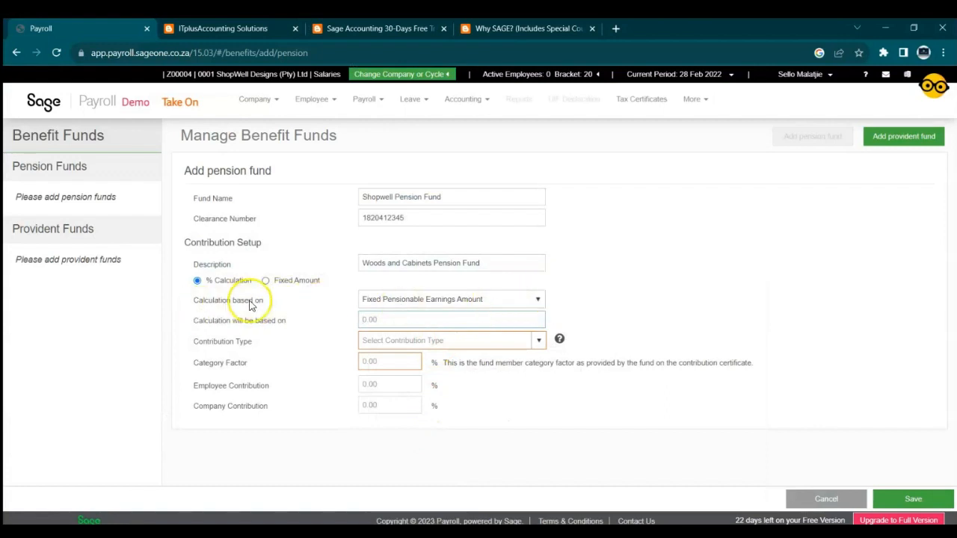
left_click(533, 301)
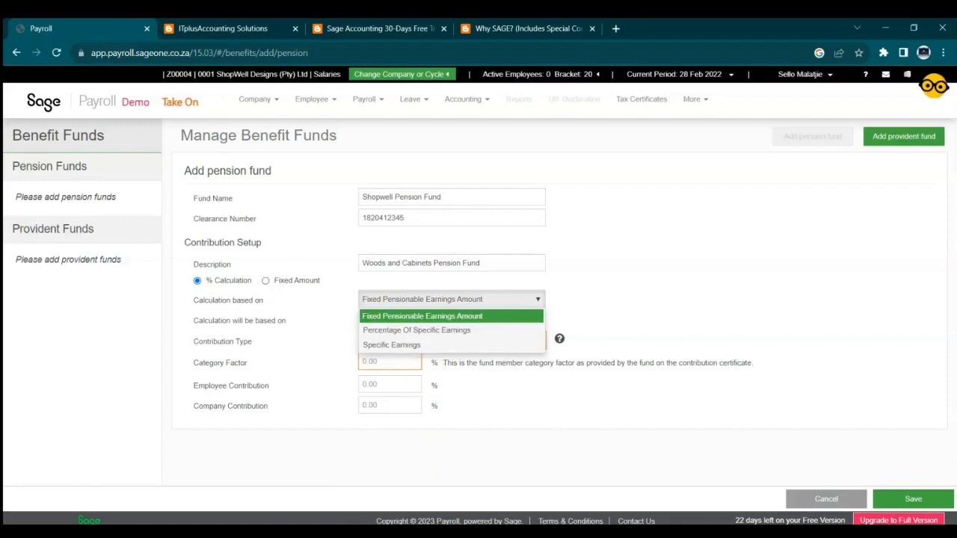
left_click(417, 532)
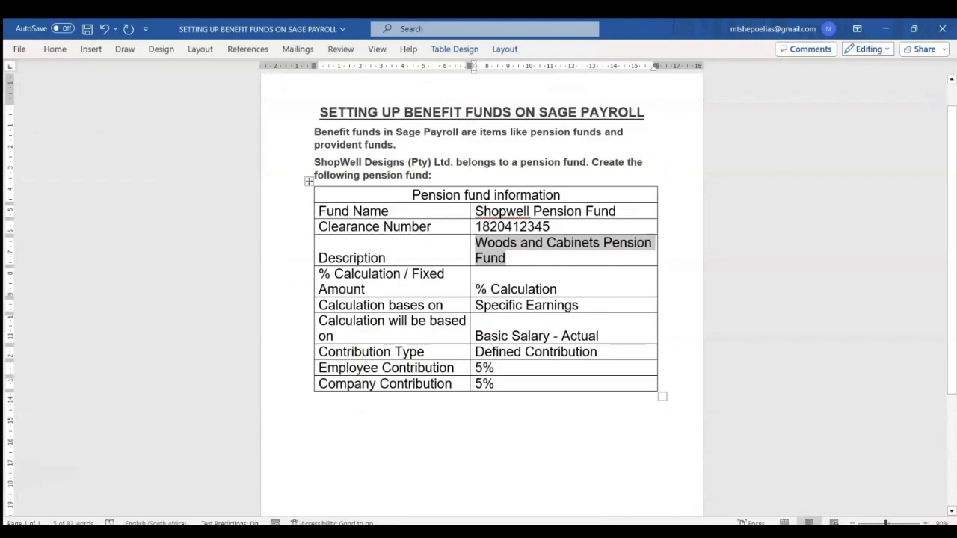
left_click(420, 532)
left_click(464, 303)
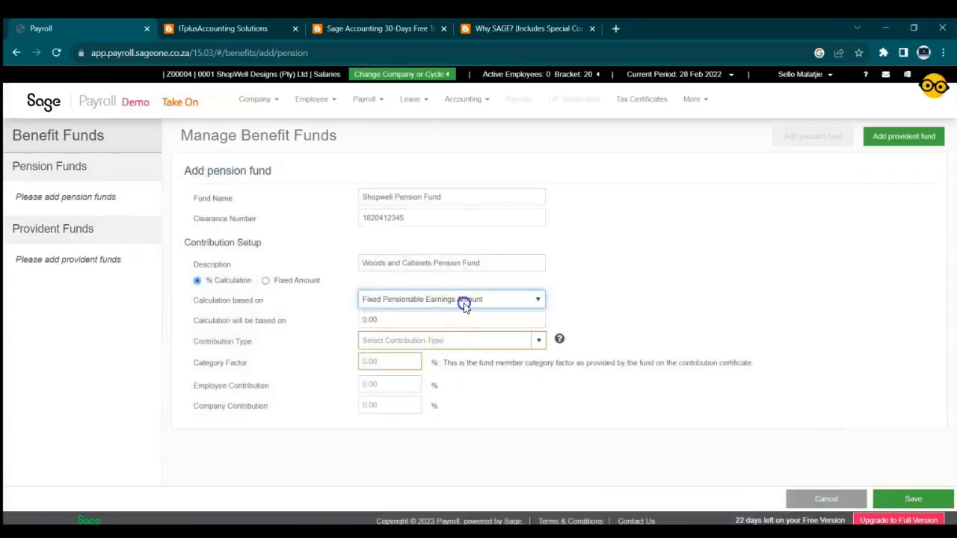
left_click(427, 343)
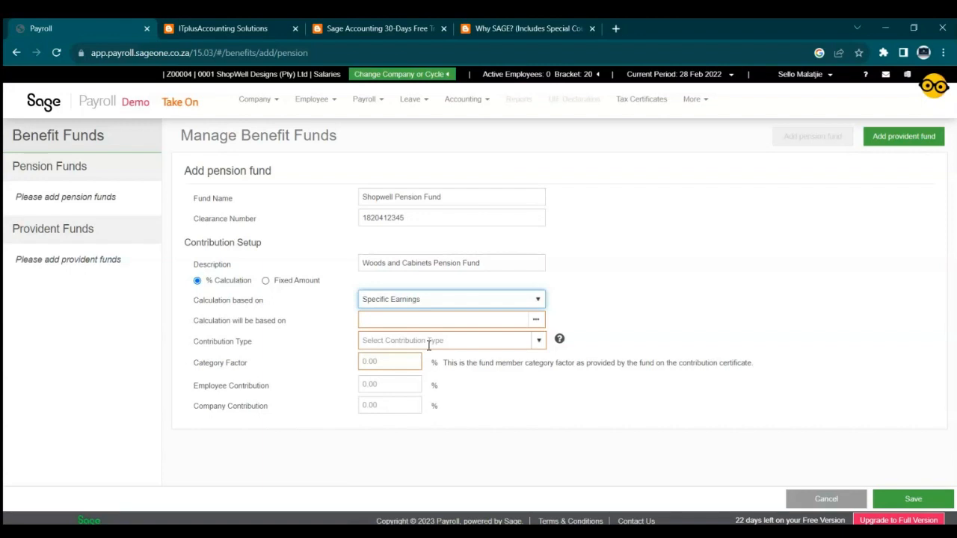
Step: Check the required earnings in the Word document and choose Basic salary - Actual as the earnings for the calculation
left_click(317, 346)
key("alt+Tab")
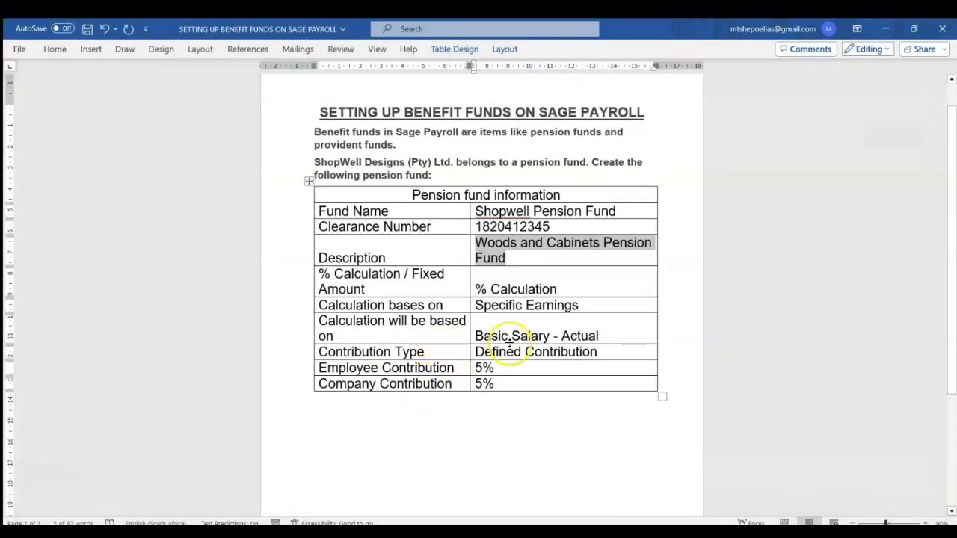
key("alt+Tab")
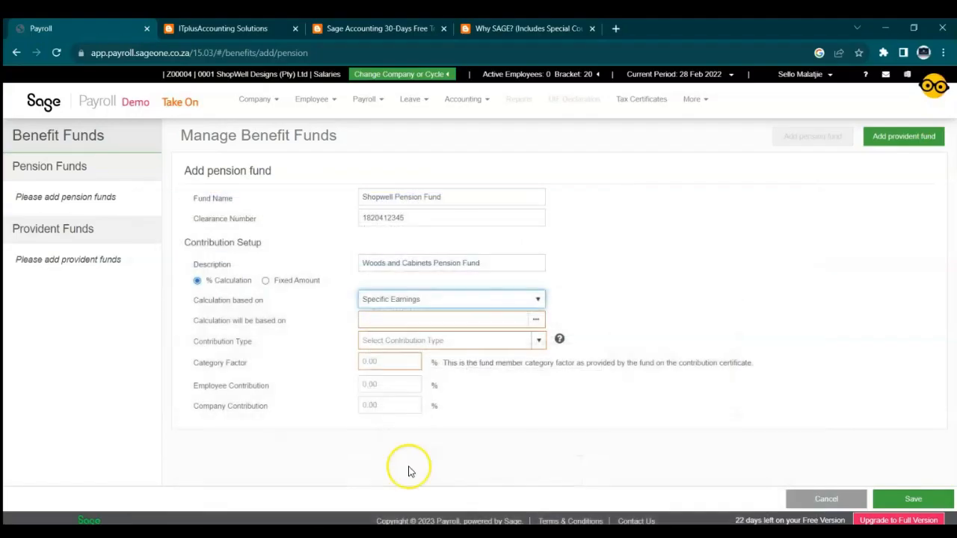
left_click(536, 318)
left_click(424, 359)
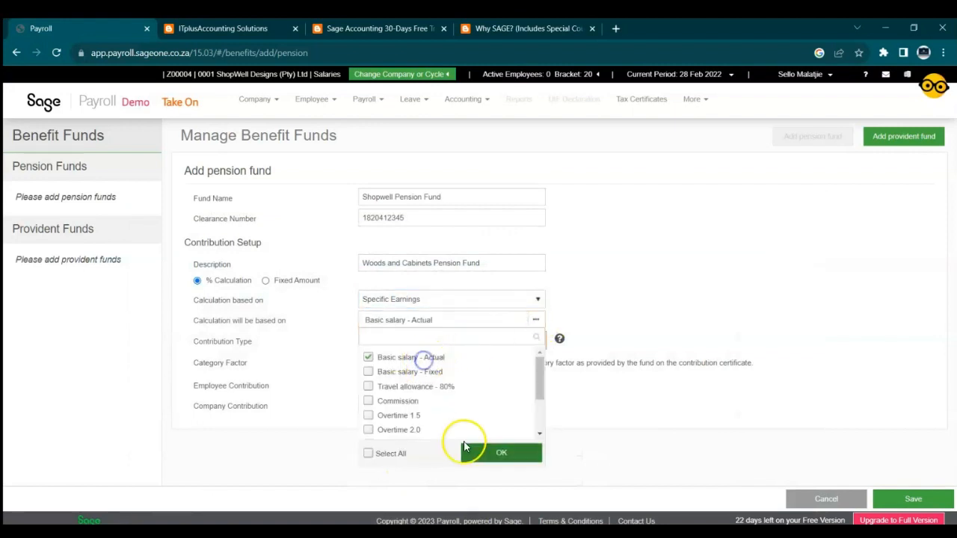
left_click(474, 453)
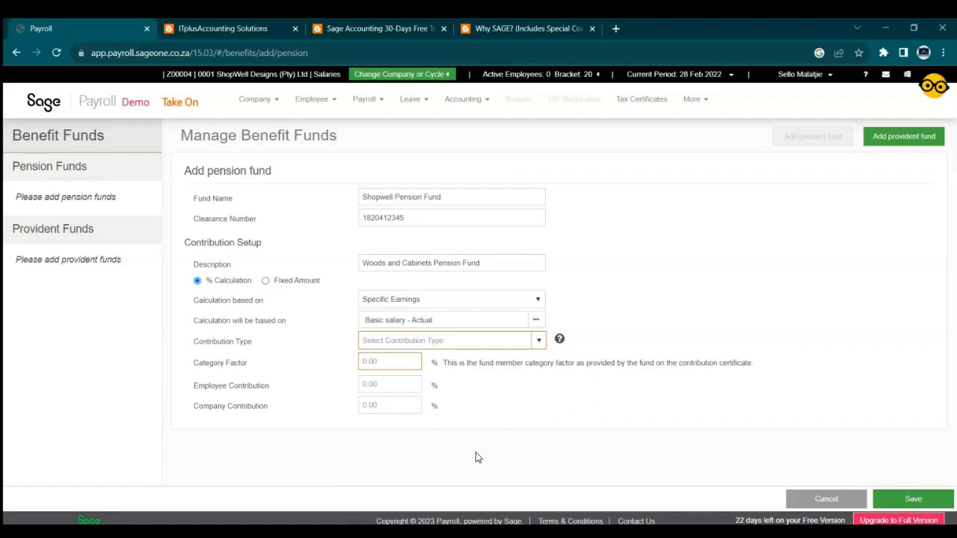
Step: Consult the Word document for the contribution type and choose Defined Benefit Fund as the pension fund's contribution type
left_click(455, 339)
left_click(362, 533)
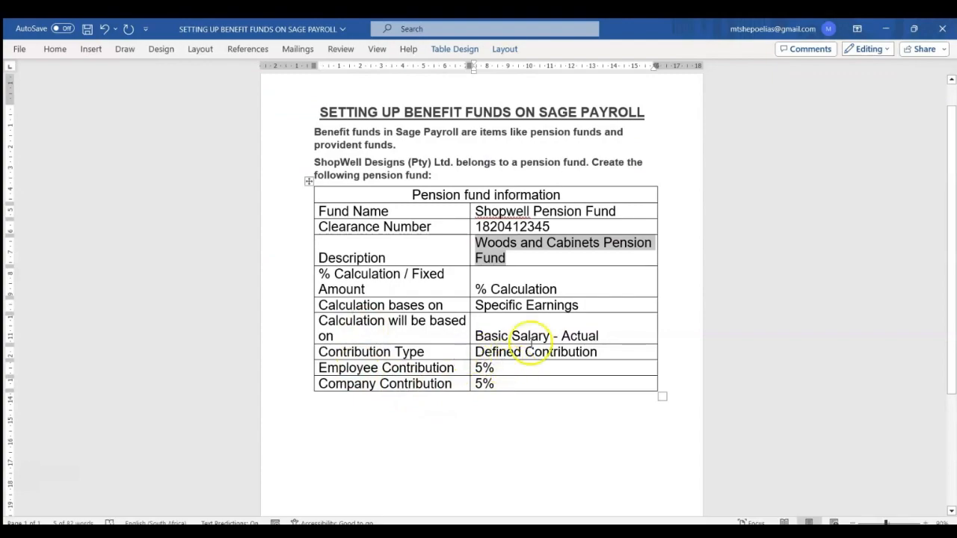
left_click(398, 532)
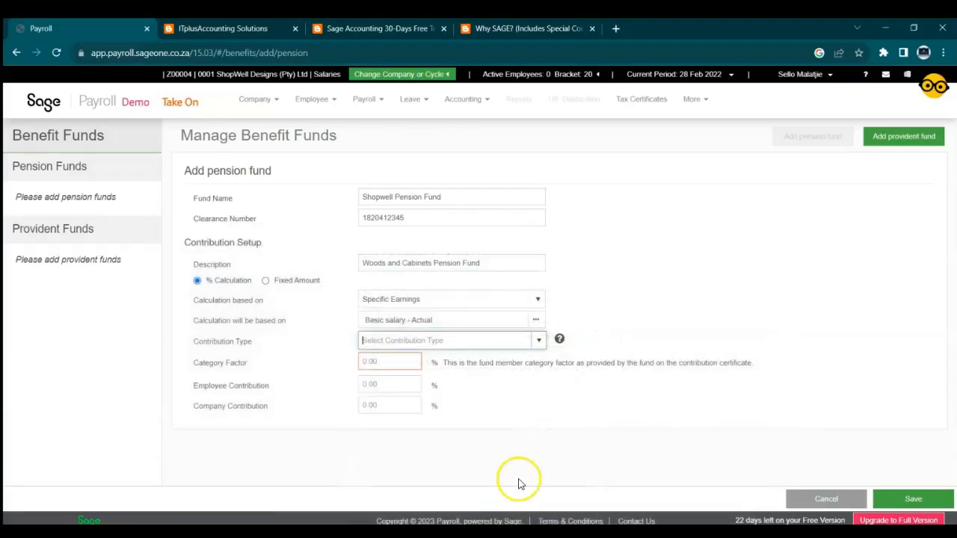
left_click(538, 341)
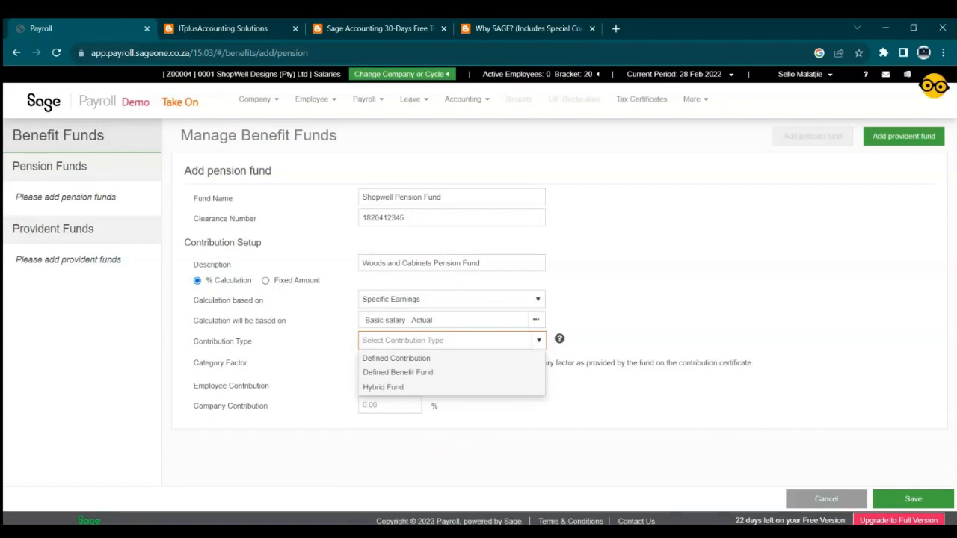
key("alt+Tab")
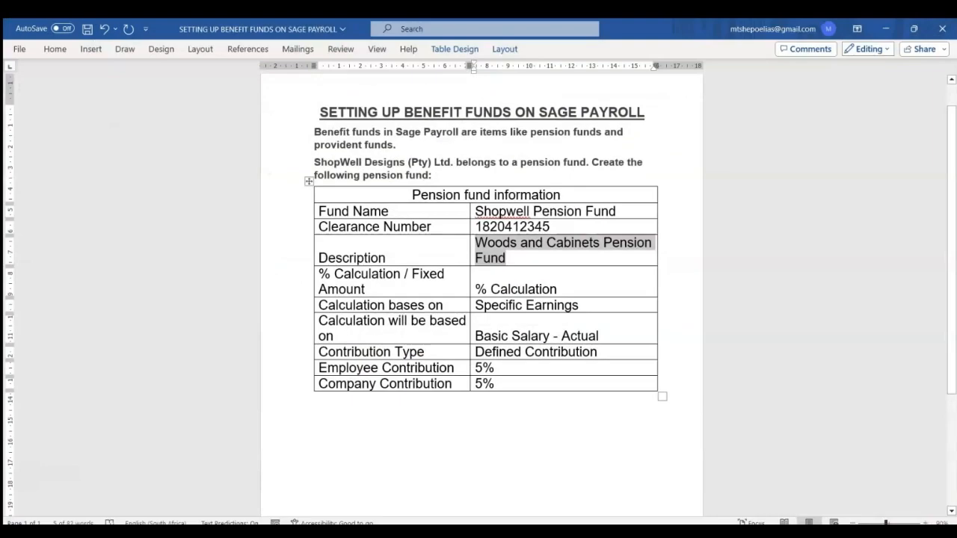
key("alt+Tab")
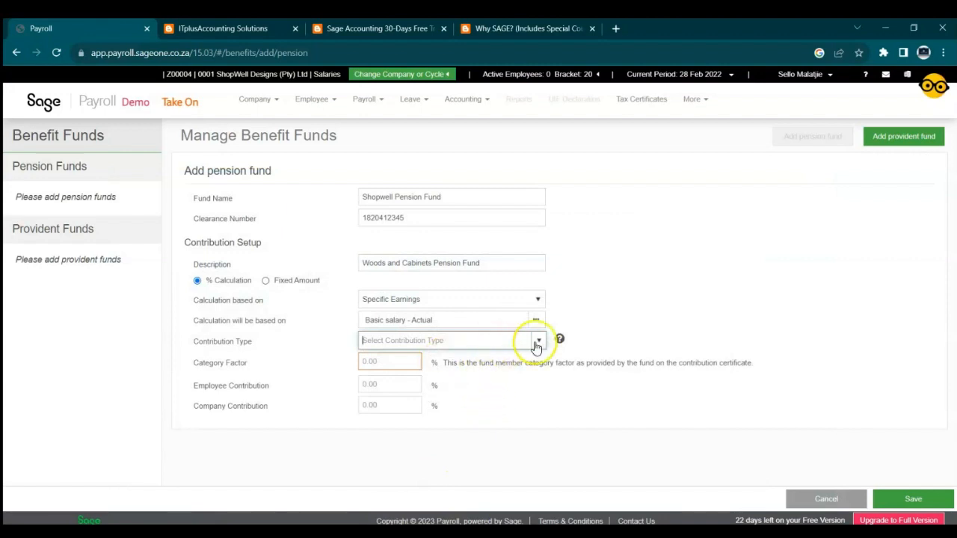
left_click(537, 343)
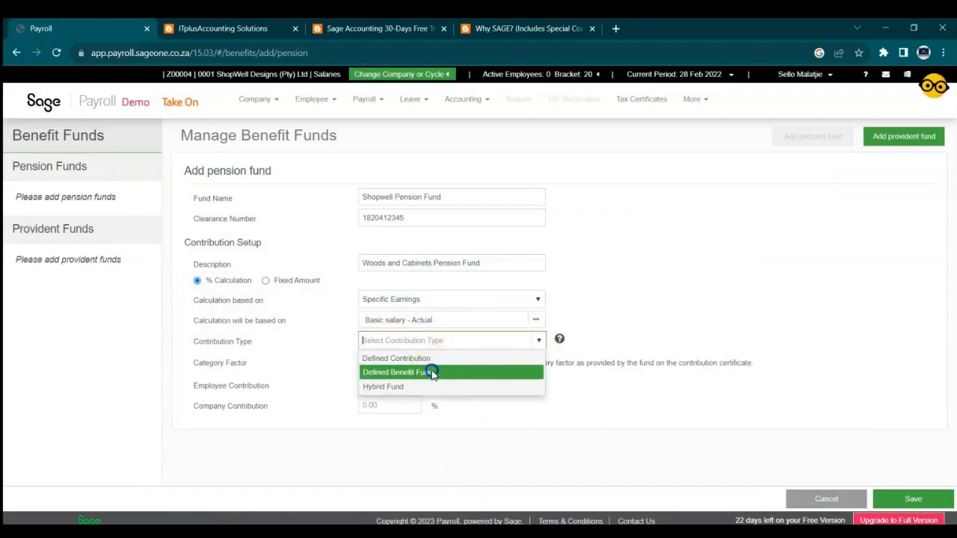
left_click(432, 372)
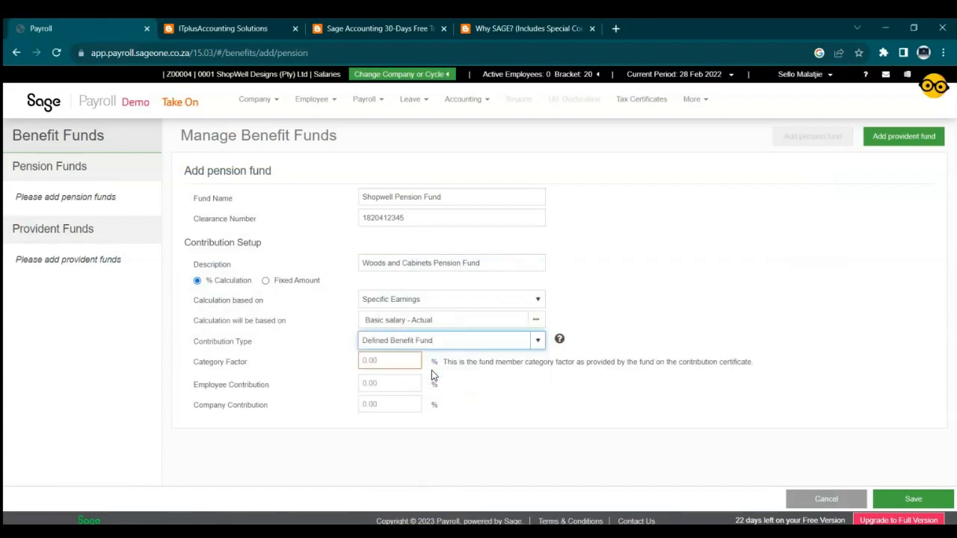
Step: Set the pension fund's category factor to 2%
left_click(361, 364)
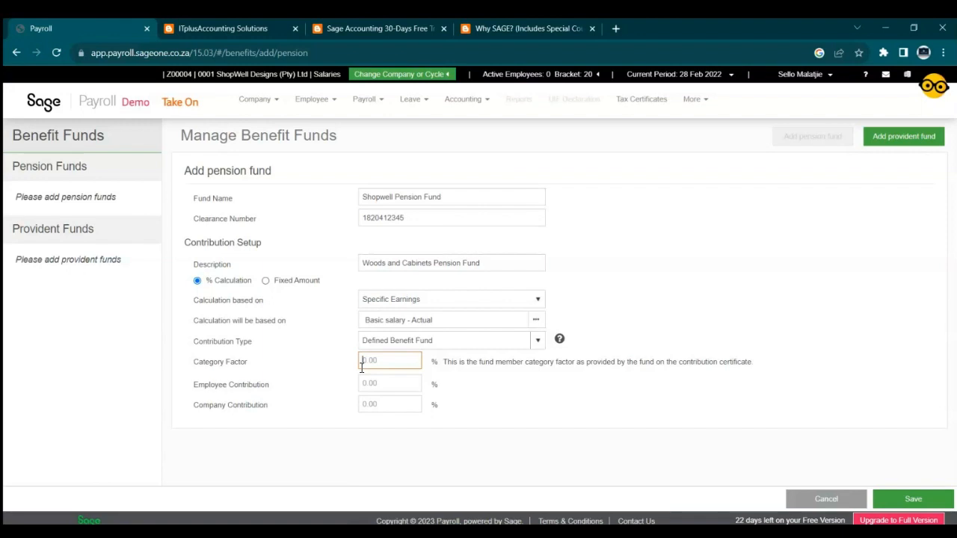
left_click(392, 370)
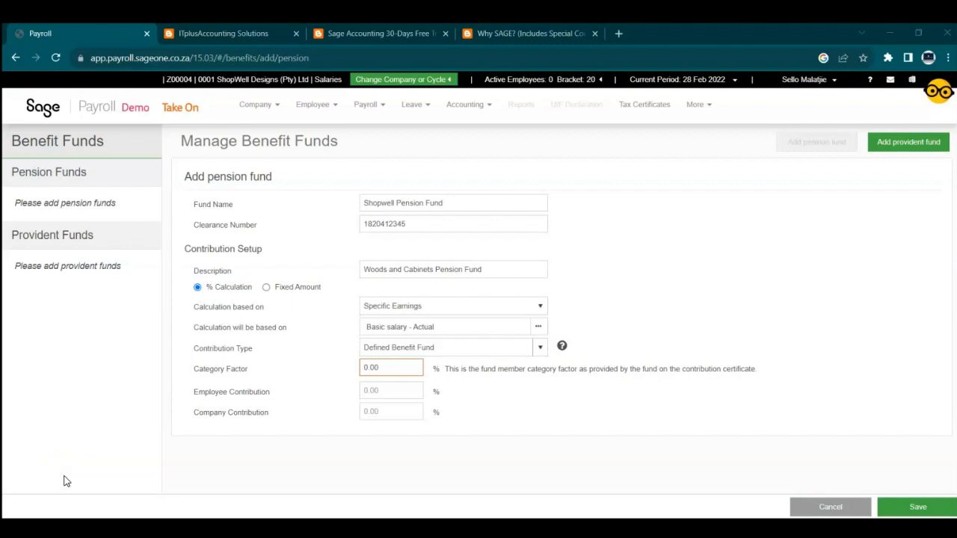
left_click(389, 369)
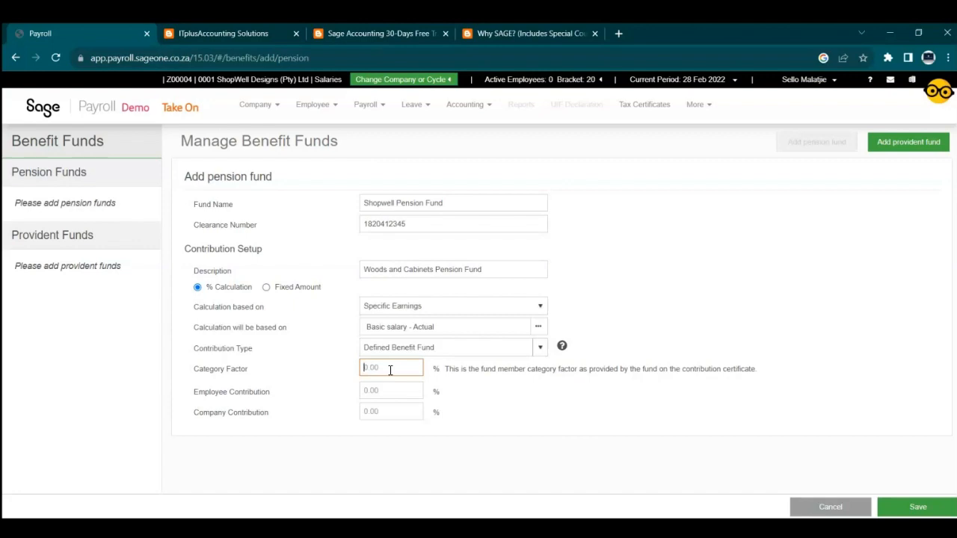
type("0.00")
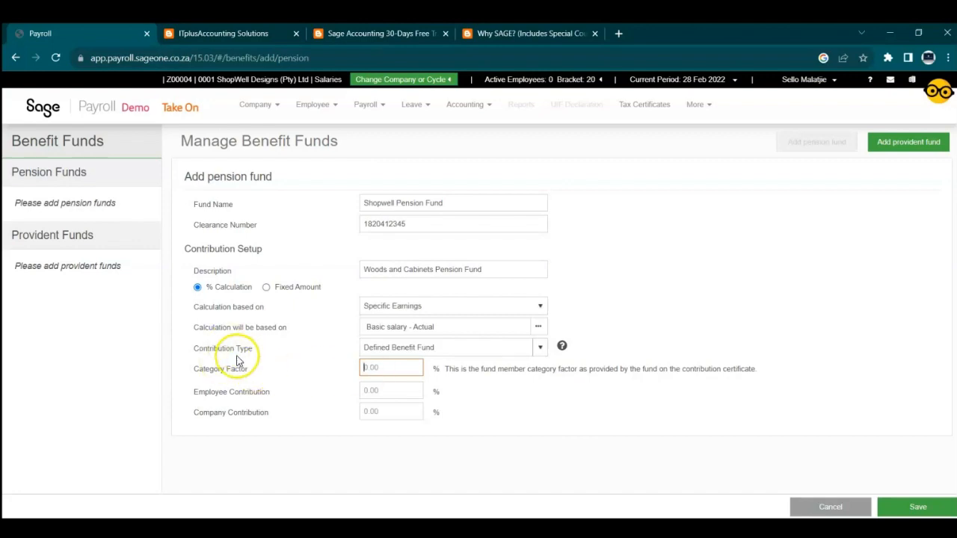
key("alt+Tab")
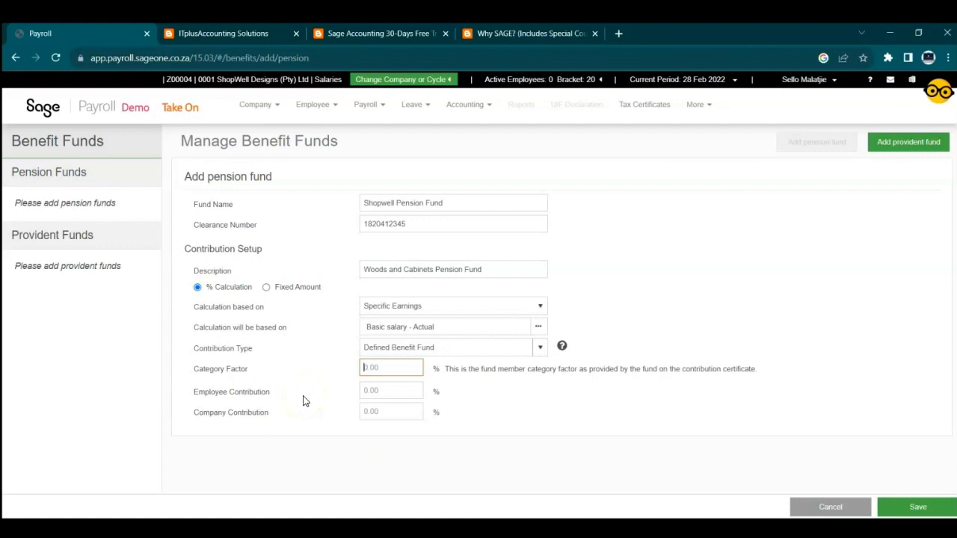
left_click(394, 380)
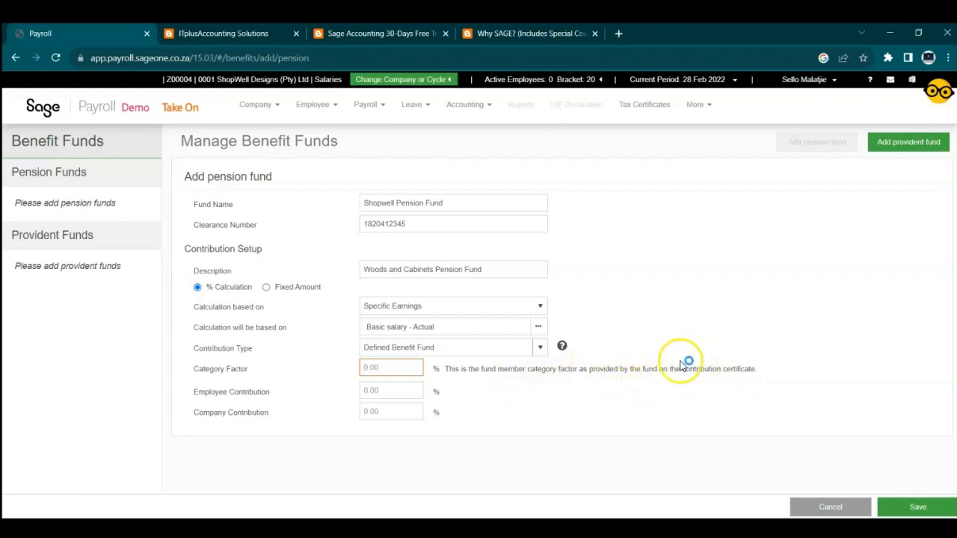
left_click(387, 388)
left_click(380, 371)
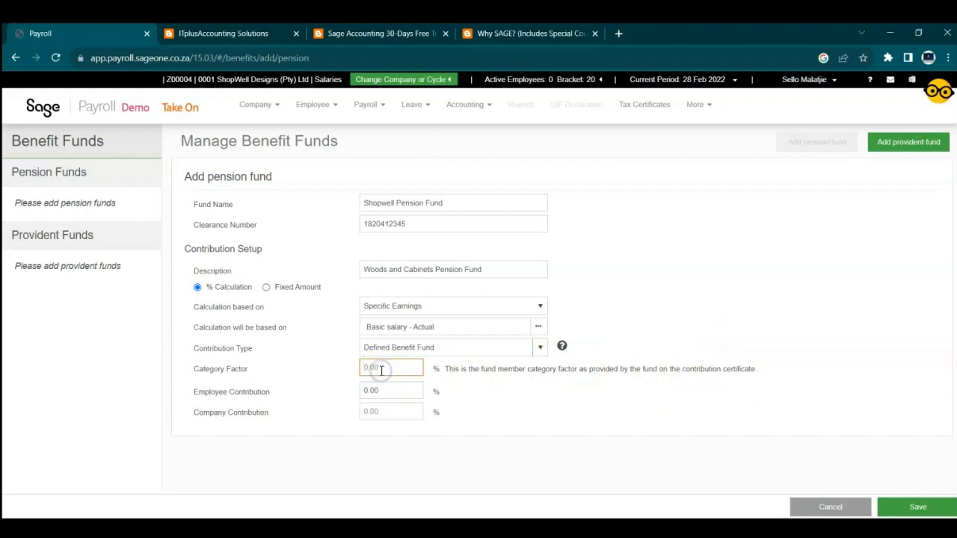
type("2")
Step: Set both the employee and company contributions to 5% and save the pension fund
left_click(382, 389)
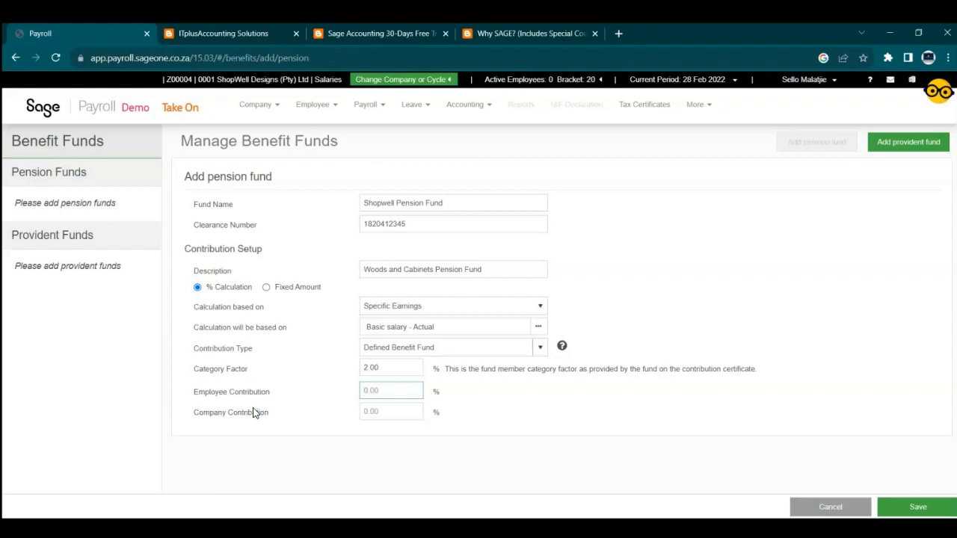
type("5")
left_click(396, 415)
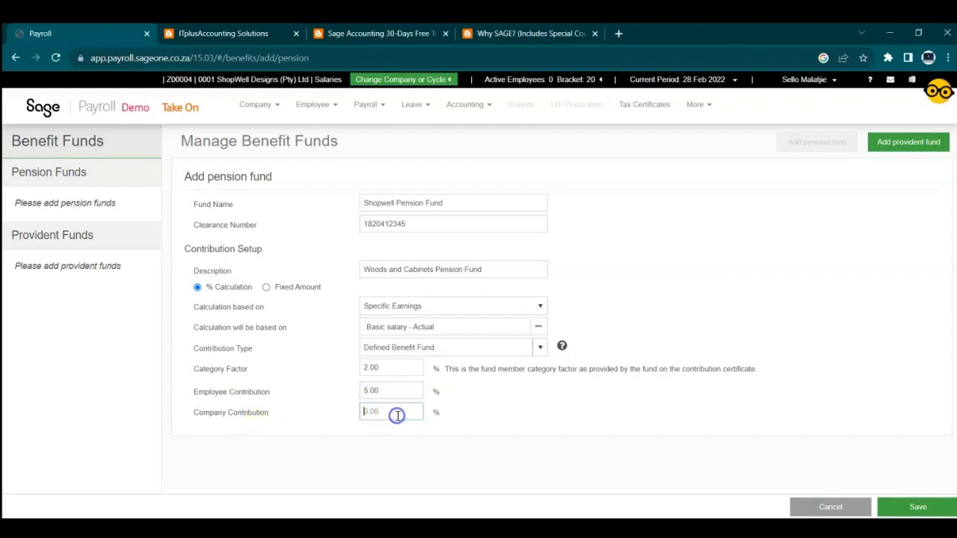
type("5")
left_click(900, 509)
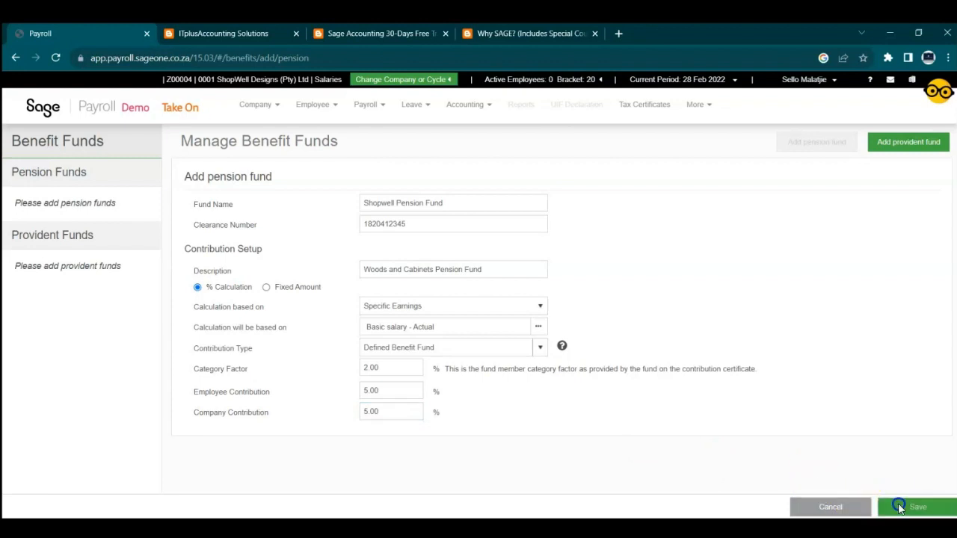